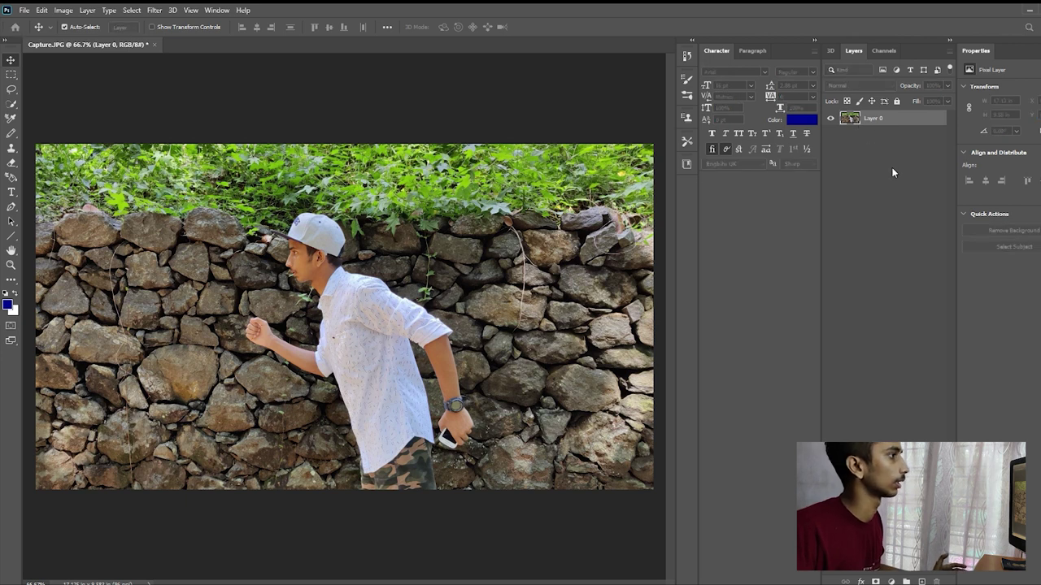
Duplicate Layer 0 and pick the Quick Selection tool in add mode, viewing at 100%.
{"action": "key", "text": "ctrl+j"}
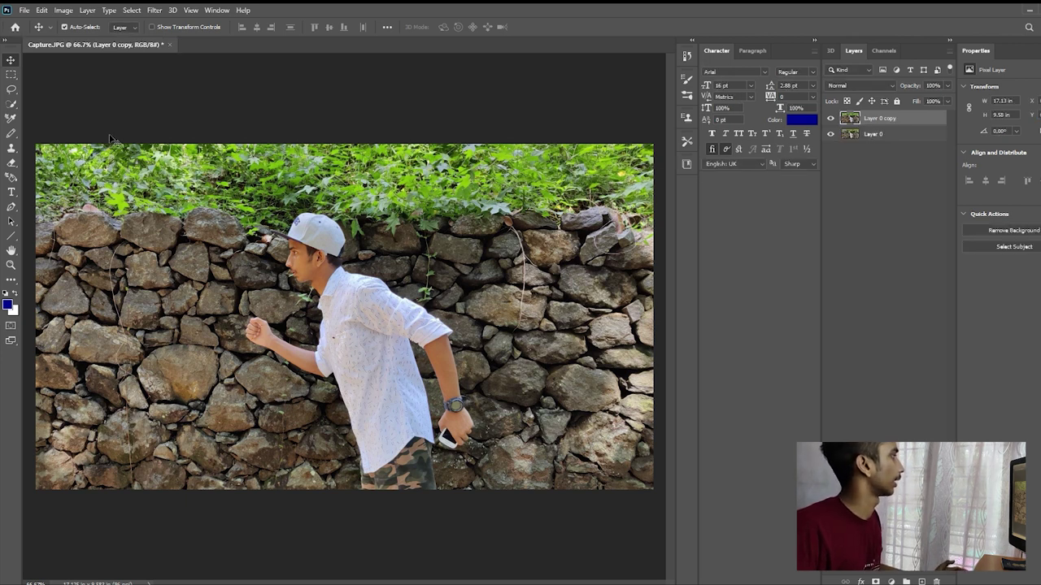
{"action": "left_click", "coordinate": [10, 104]}
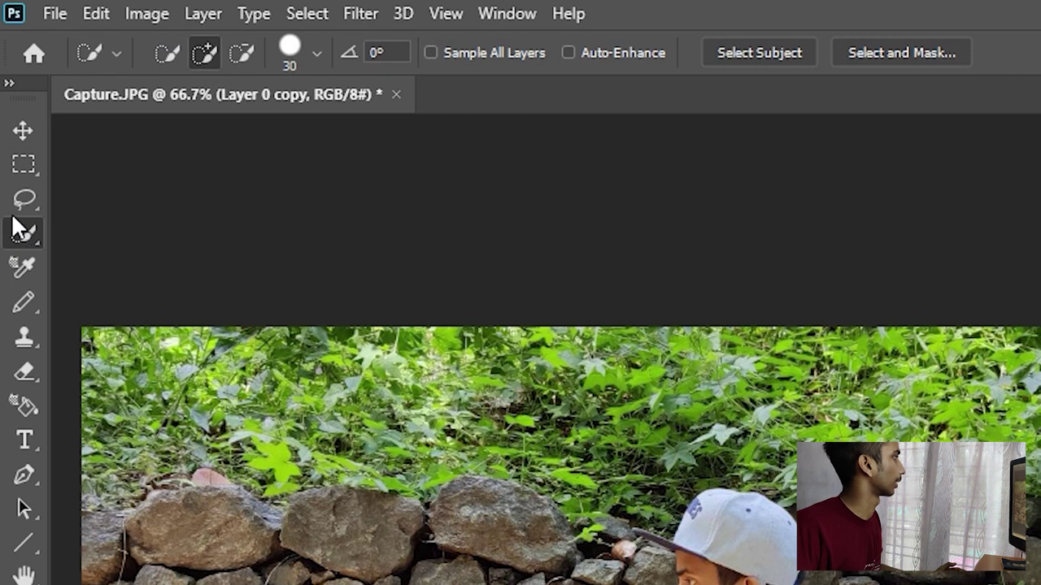
{"action": "left_click", "coordinate": [20, 228]}
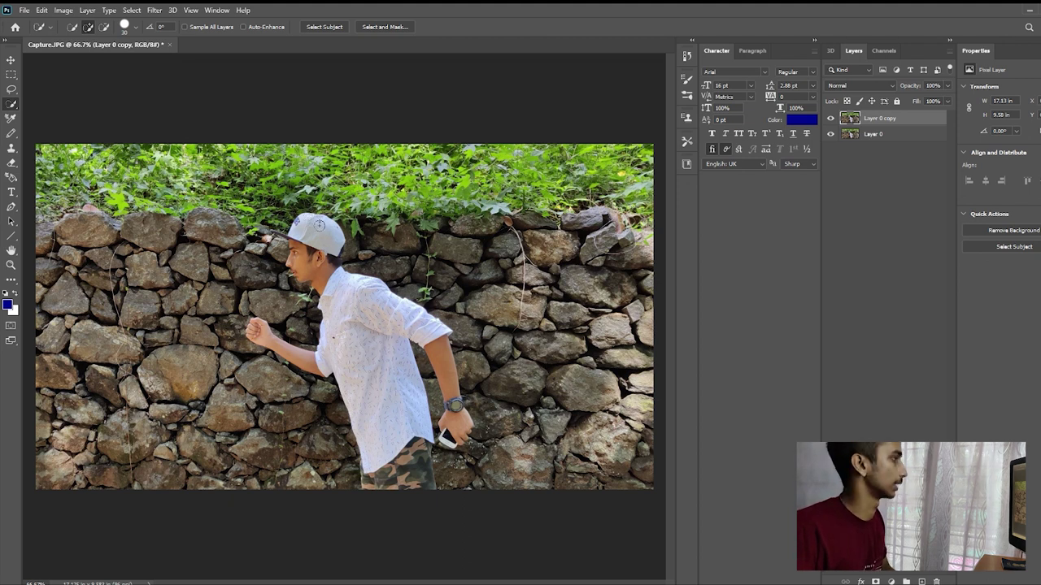
{"action": "key", "text": "ctrl+plus"}
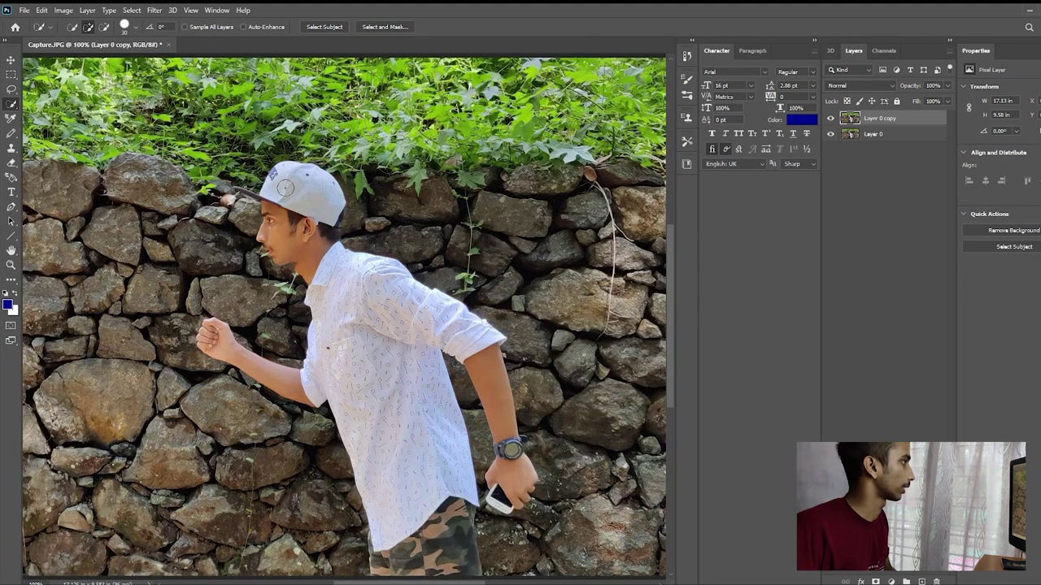
Paint a selection over the man's cap, face, forearm and pants, subtracting the wall by his arm.
{"action": "mouse_move", "coordinate": [285, 188]}
{"action": "left_mouse_down"}
{"action": "mouse_move", "coordinate": [281, 259]}
{"action": "mouse_move", "coordinate": [382, 391]}
{"action": "left_mouse_up"}
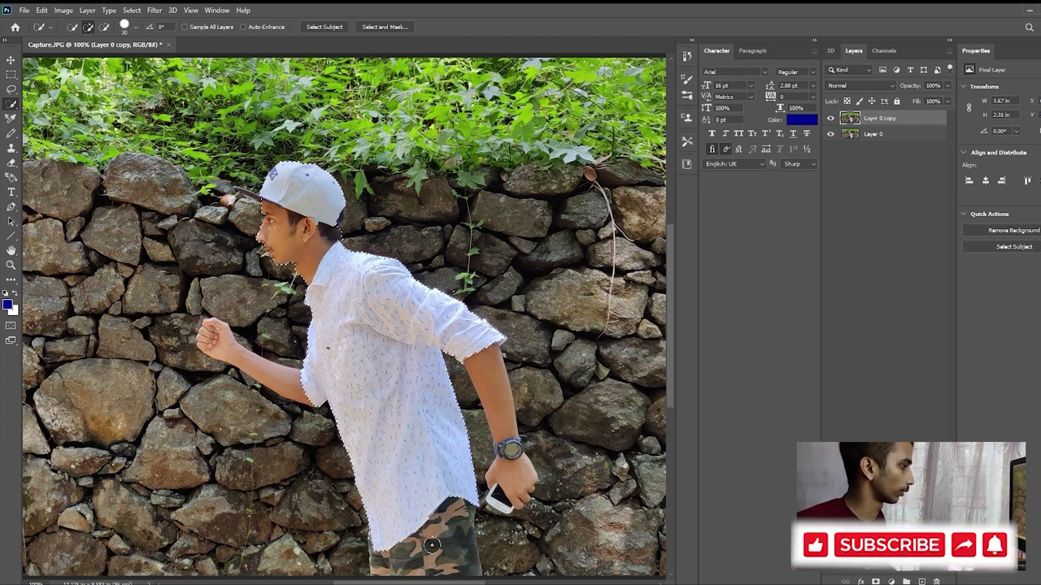
{"action": "left_click_drag", "start_coordinate": [432, 520], "coordinate": [421, 562]}
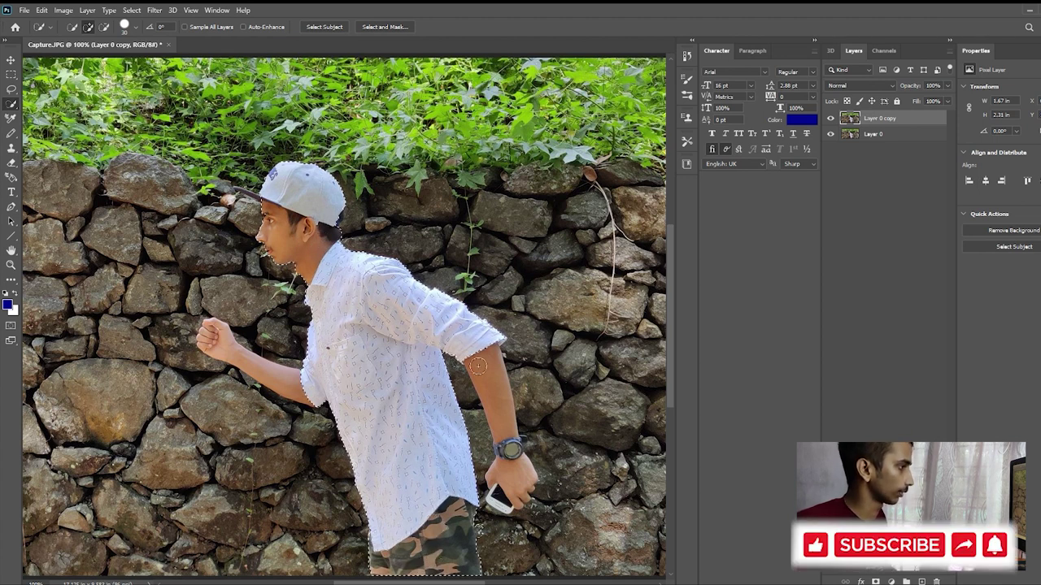
{"action": "left_click_drag", "start_coordinate": [477, 367], "coordinate": [502, 422]}
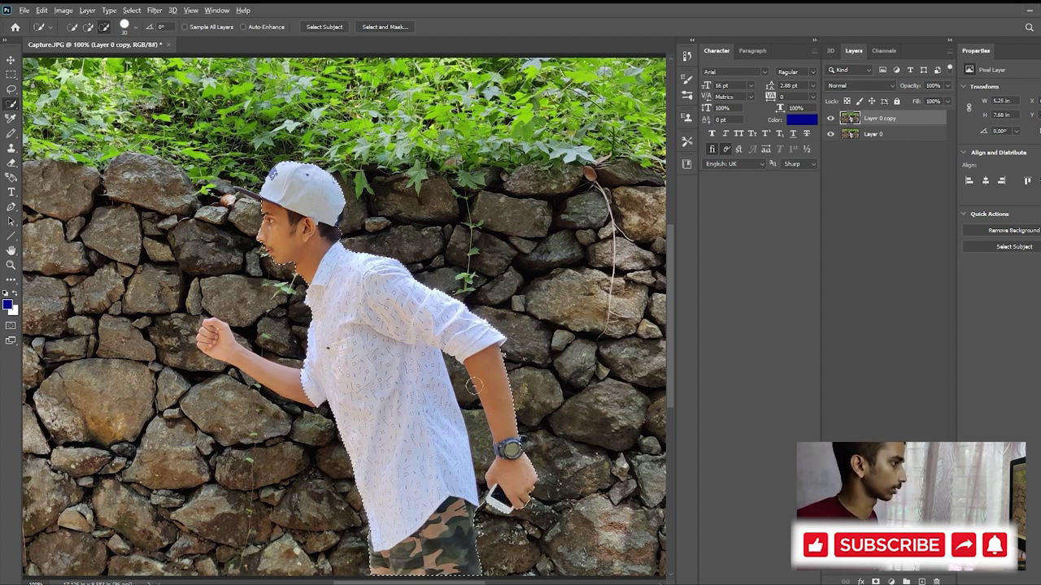
{"action": "mouse_move", "coordinate": [473, 388]}
{"action": "left_mouse_down"}
{"action": "mouse_move", "coordinate": [455, 372]}
{"action": "mouse_move", "coordinate": [477, 433]}
{"action": "mouse_move", "coordinate": [471, 362]}
{"action": "left_mouse_up"}
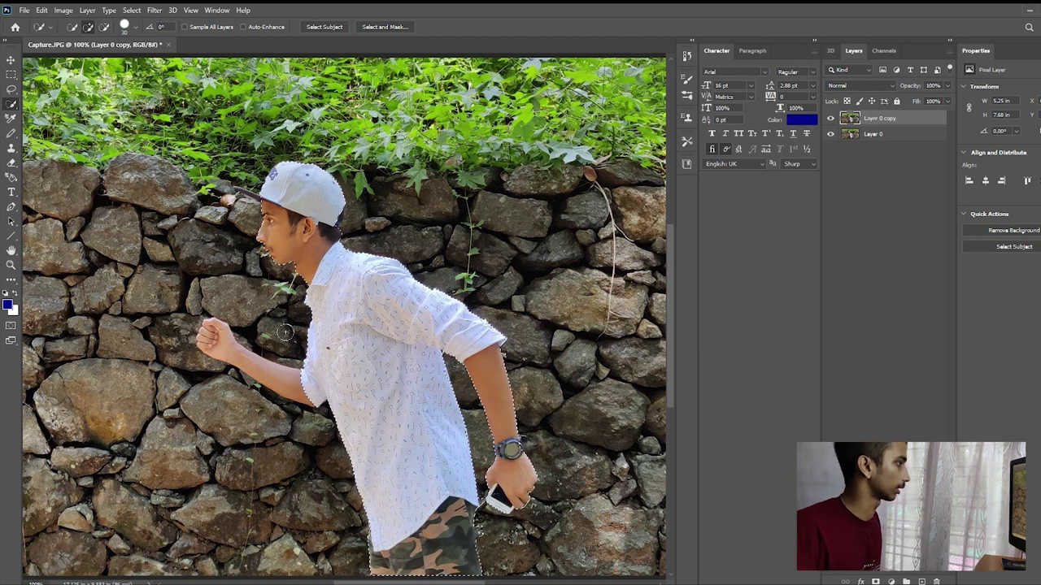
{"action": "mouse_move", "coordinate": [455, 366]}
{"action": "left_mouse_down"}
{"action": "mouse_move", "coordinate": [268, 380]}
{"action": "mouse_move", "coordinate": [221, 331]}
{"action": "left_mouse_up"}
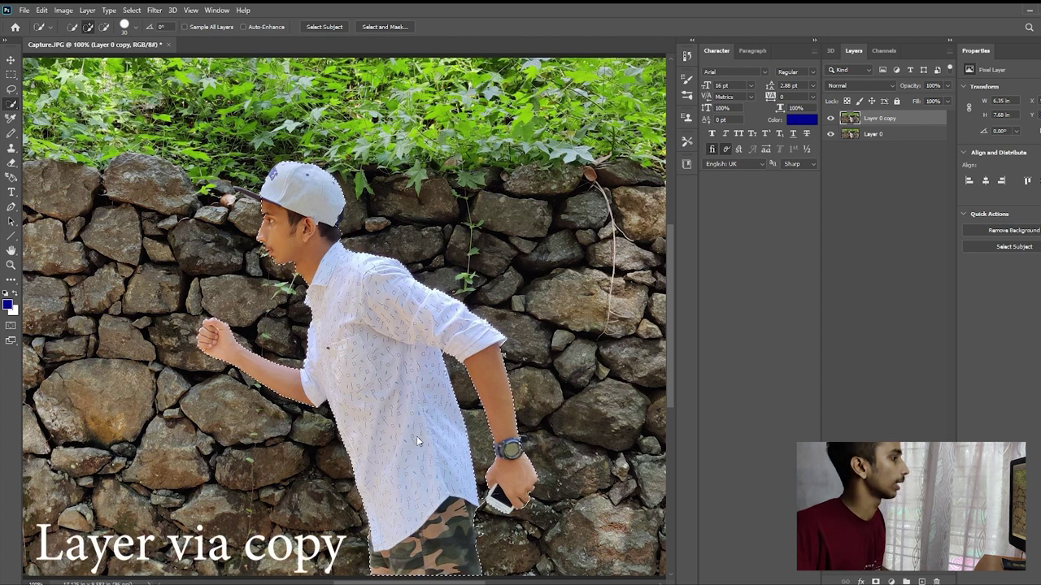
Copy the selected man onto Layer 1, then hide Layer 0 copy and Layer 0.
{"action": "key", "text": "ctrl+j"}
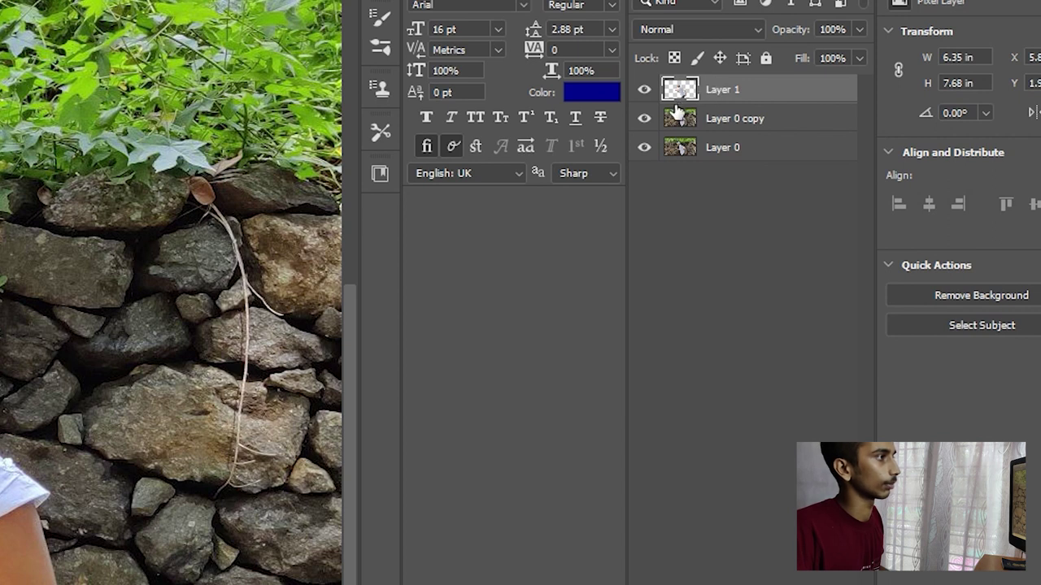
{"action": "left_click", "coordinate": [644, 118]}
{"action": "left_click", "coordinate": [644, 147]}
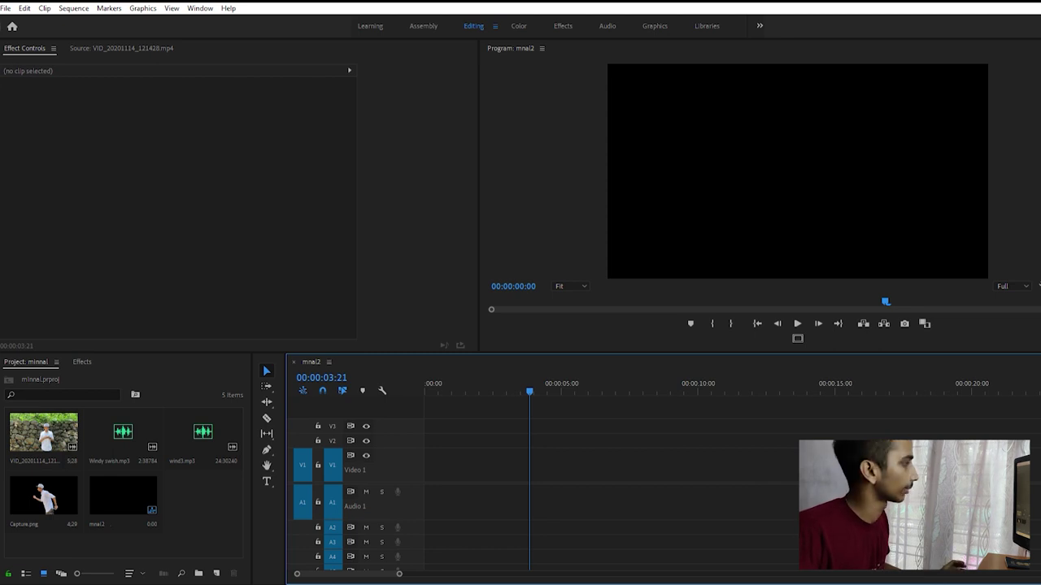
Open VID_20201114_121428.mp4 in the Source monitor and mark its in point for a five-second section.
{"action": "double_click", "coordinate": [33, 435]}
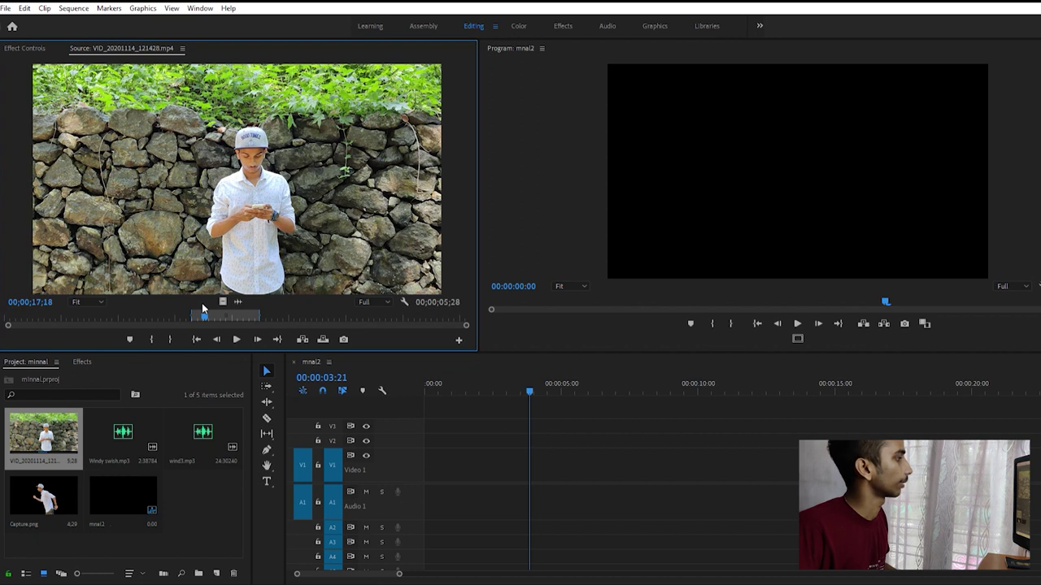
{"action": "mouse_move", "coordinate": [201, 313]}
{"action": "left_mouse_down"}
{"action": "mouse_move", "coordinate": [219, 317]}
{"action": "mouse_move", "coordinate": [192, 315]}
{"action": "left_mouse_up"}
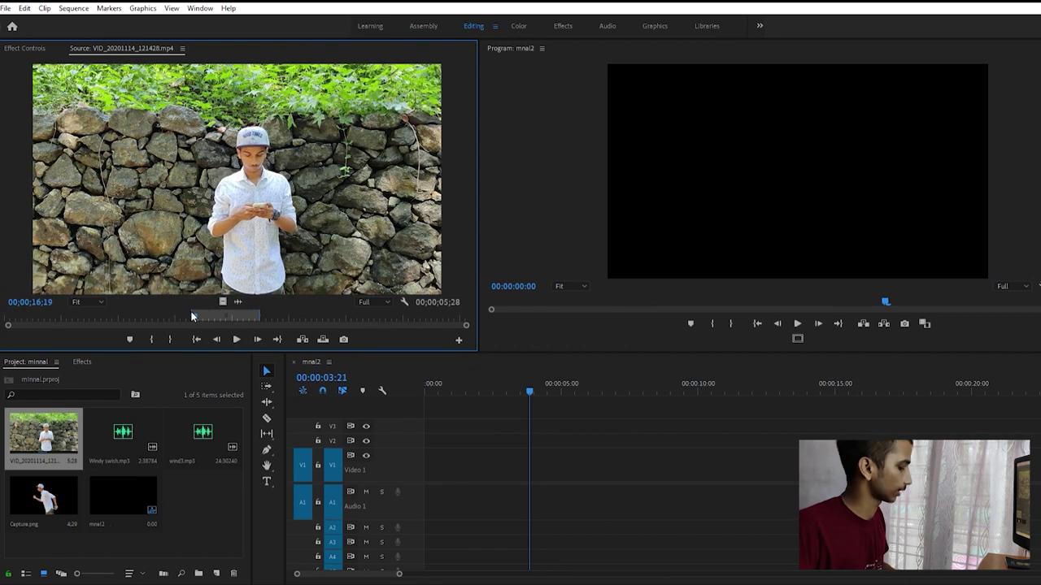
{"action": "key", "text": "i"}
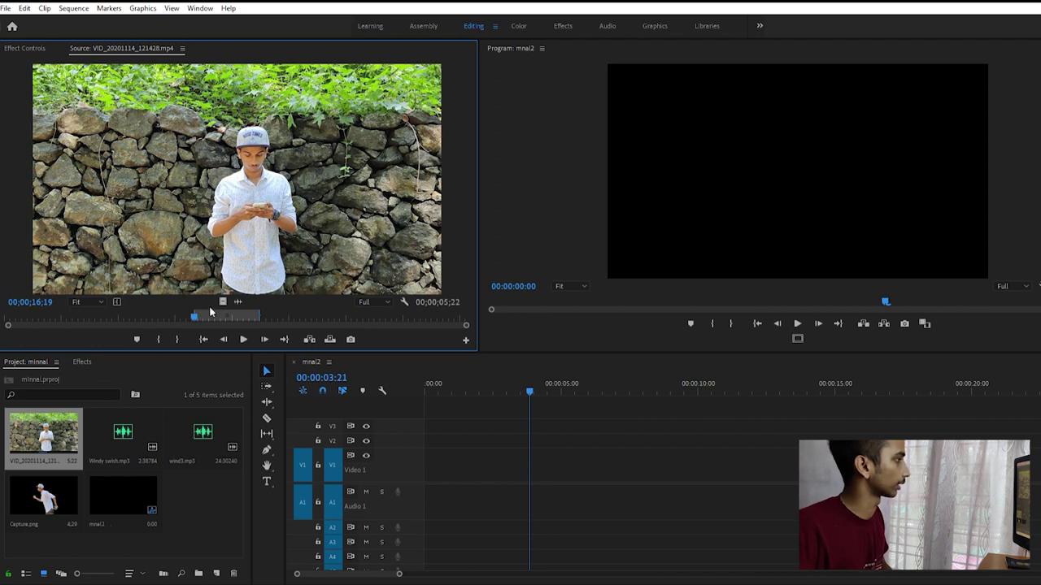
{"action": "left_click_drag", "start_coordinate": [236, 315], "coordinate": [255, 315]}
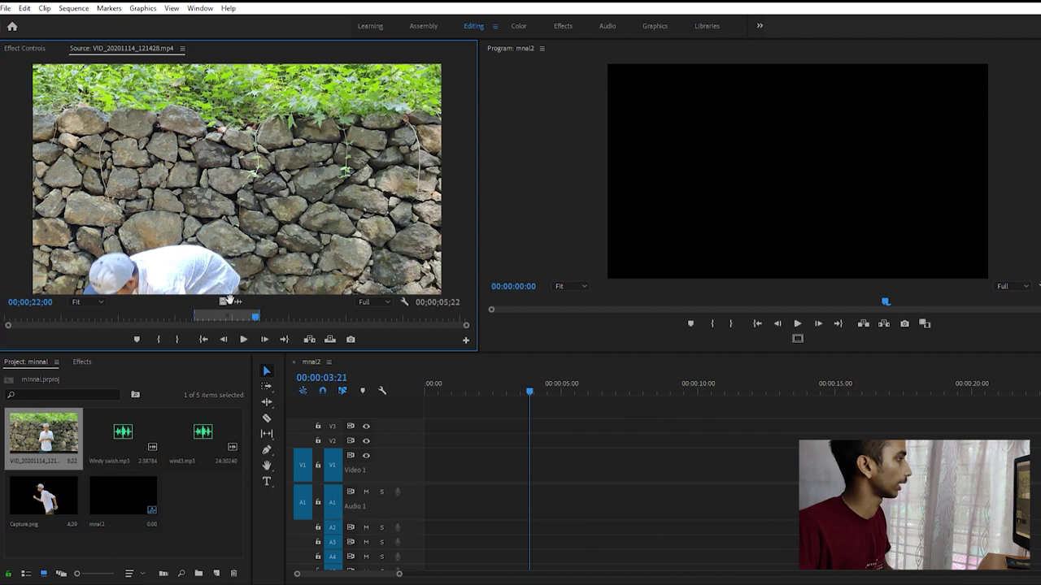
Place the trimmed clip on V1 at 00:00 in mnal2 and play it from the start.
{"action": "left_click_drag", "start_coordinate": [296, 348], "coordinate": [439, 382]}
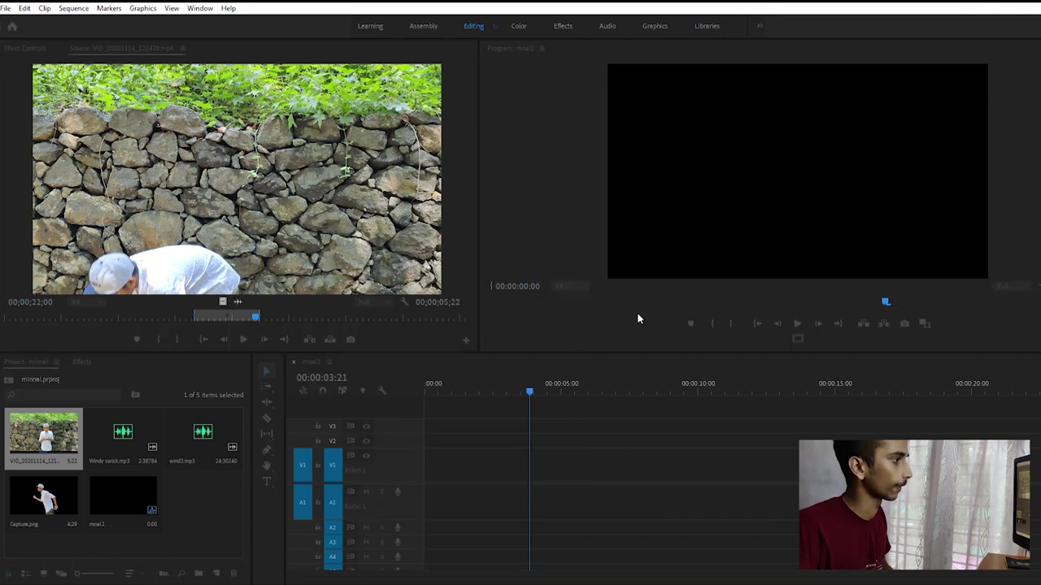
{"action": "left_click_drag", "start_coordinate": [636, 319], "coordinate": [636, 319]}
{"action": "left_click", "coordinate": [422, 383]}
{"action": "key", "text": "space"}
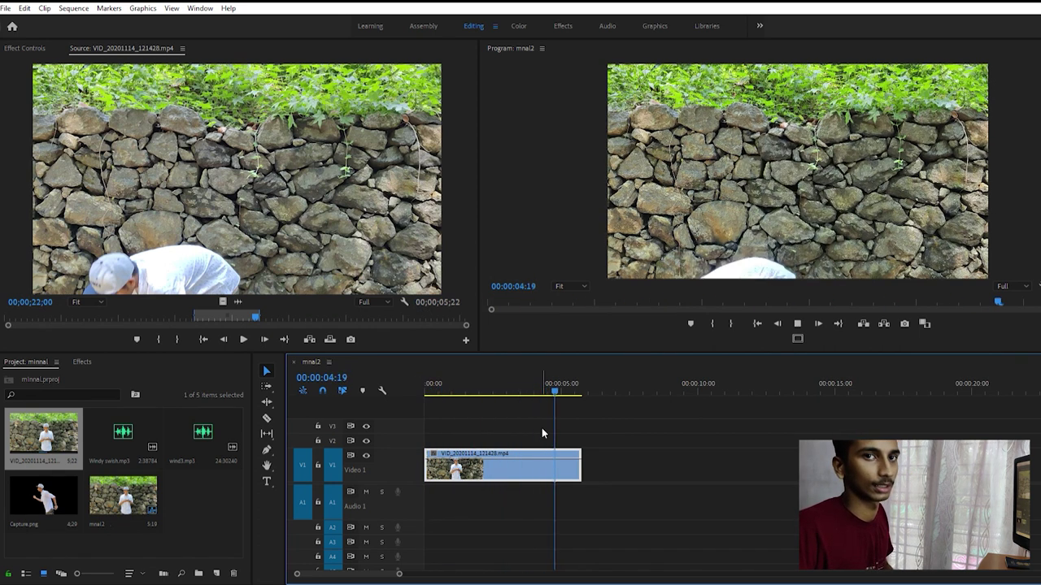
Put Capture.png on V2 at 00:00 above the wall clip and show its Effect Controls.
{"action": "key", "text": "space"}
{"action": "left_click_drag", "start_coordinate": [544, 383], "coordinate": [575, 385]}
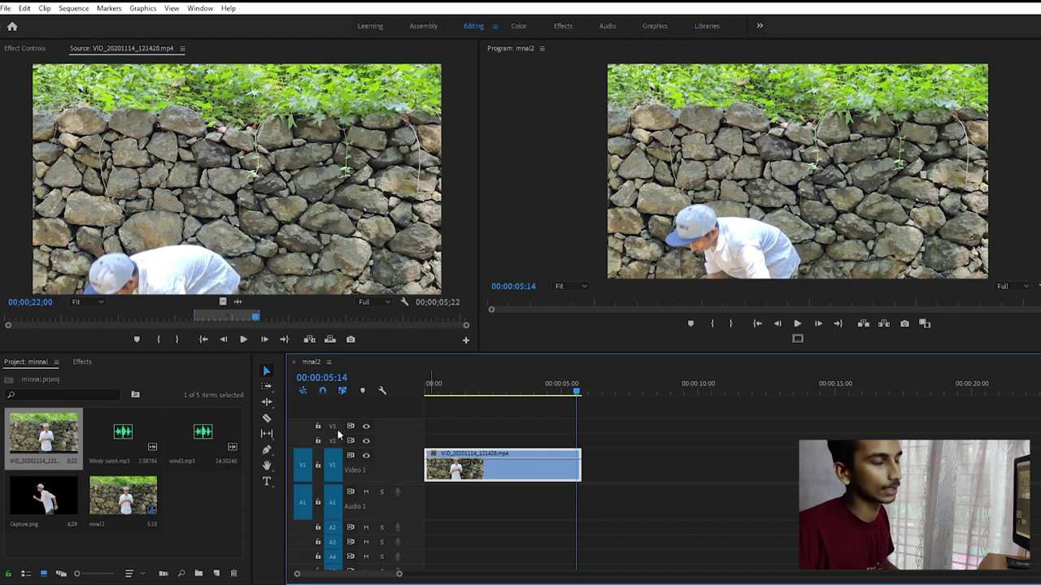
{"action": "left_click", "coordinate": [44, 482]}
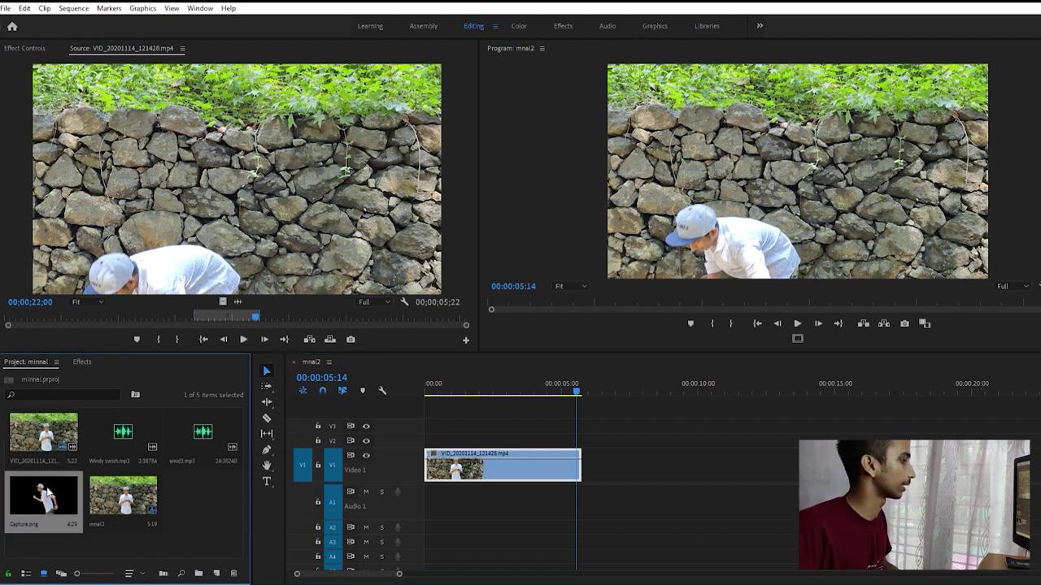
{"action": "left_click_drag", "start_coordinate": [46, 492], "coordinate": [428, 439]}
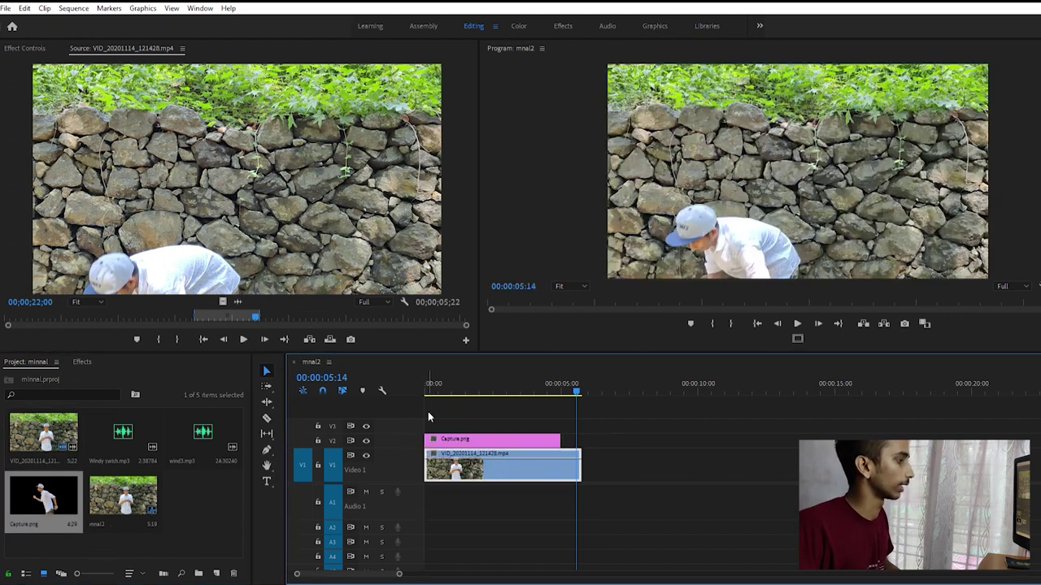
{"action": "left_click", "coordinate": [499, 375]}
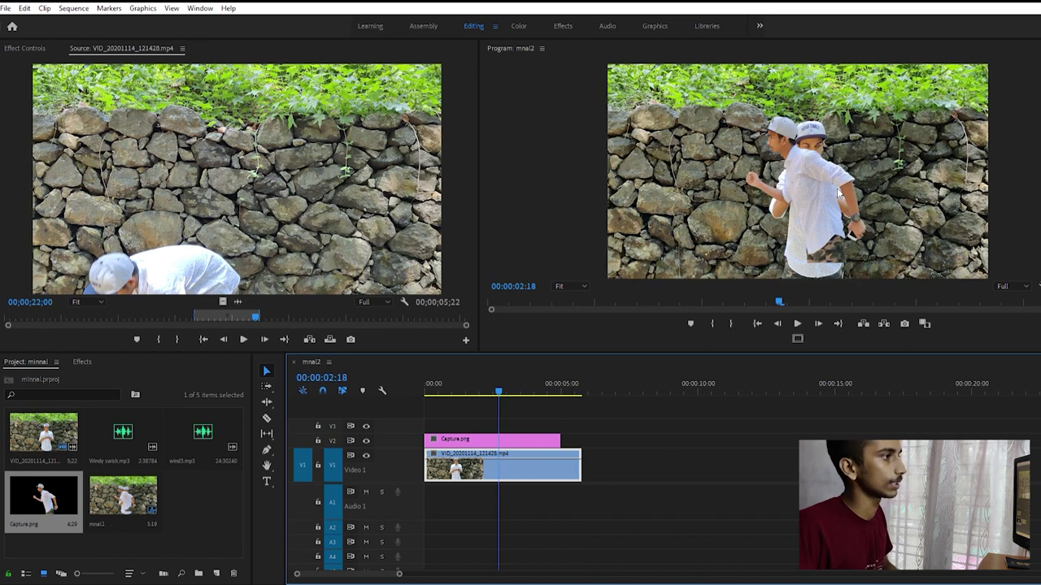
{"action": "left_click", "coordinate": [540, 439]}
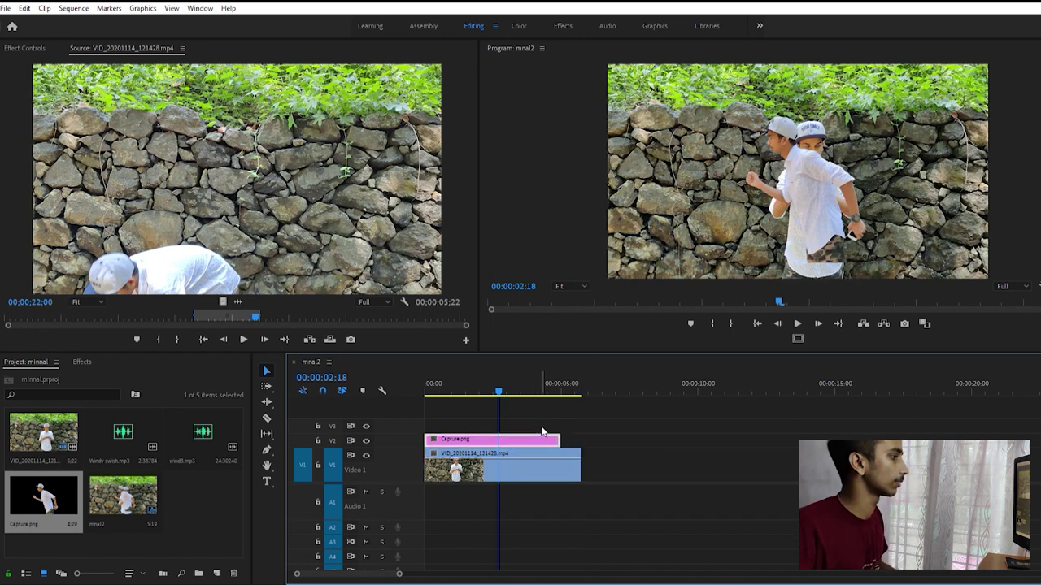
{"action": "left_click", "coordinate": [32, 48]}
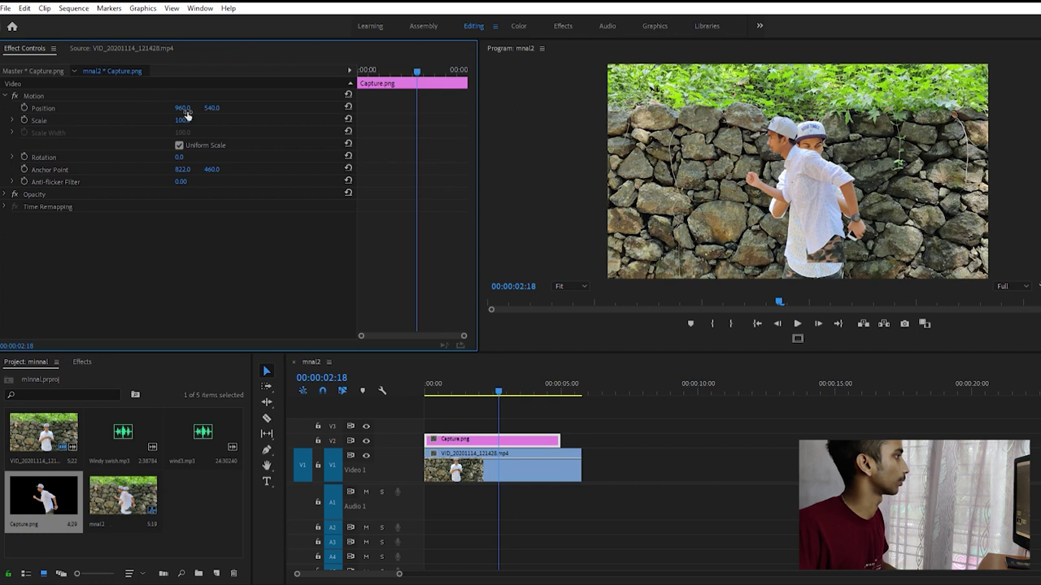
Scale the Capture.png cutout to 141 and drag its Position X out to 1762.
{"action": "left_click_drag", "start_coordinate": [185, 119], "coordinate": [219, 118]}
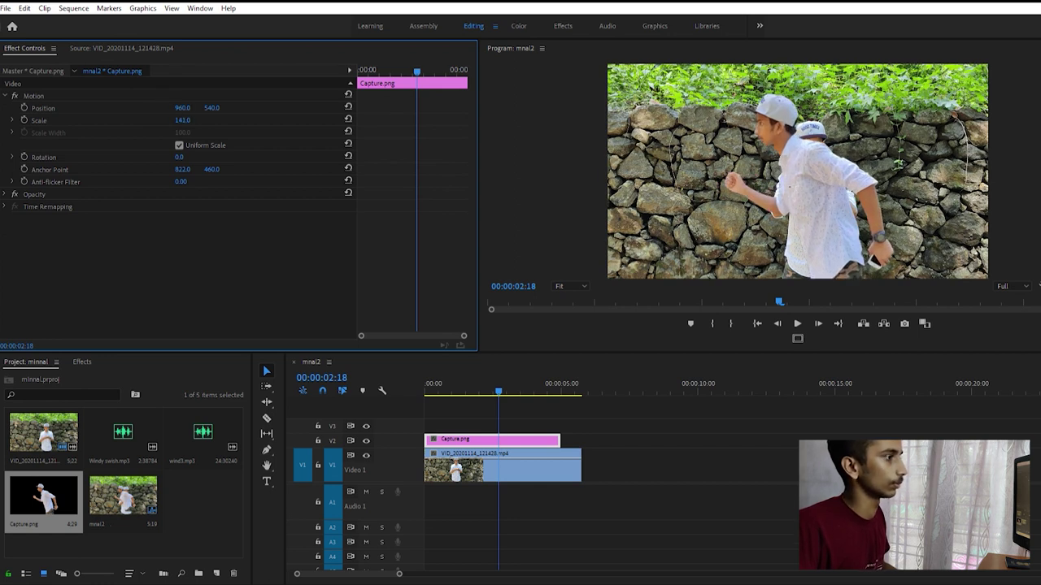
{"action": "left_click", "coordinate": [488, 417]}
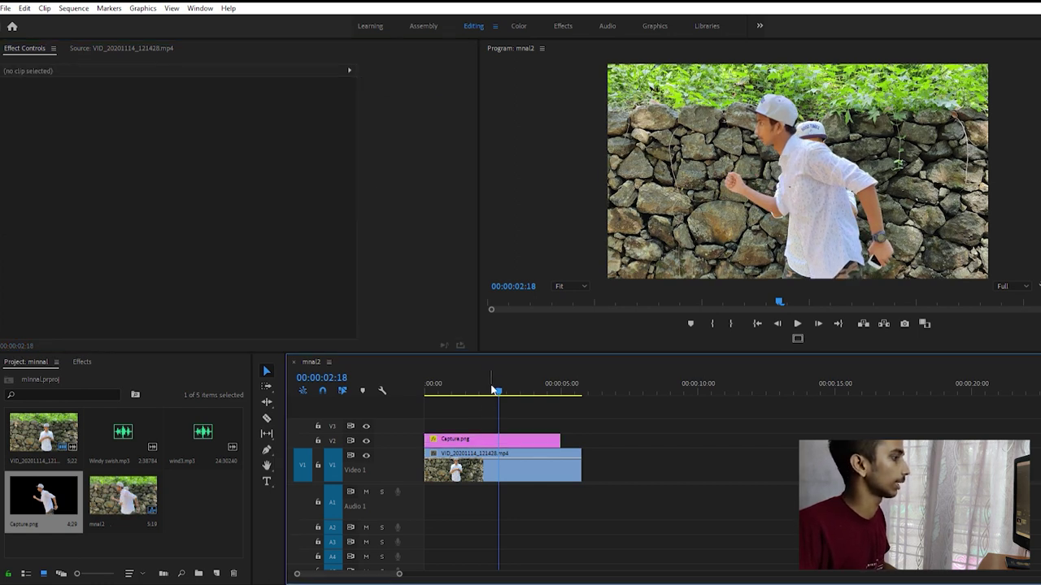
{"action": "left_click", "coordinate": [464, 440]}
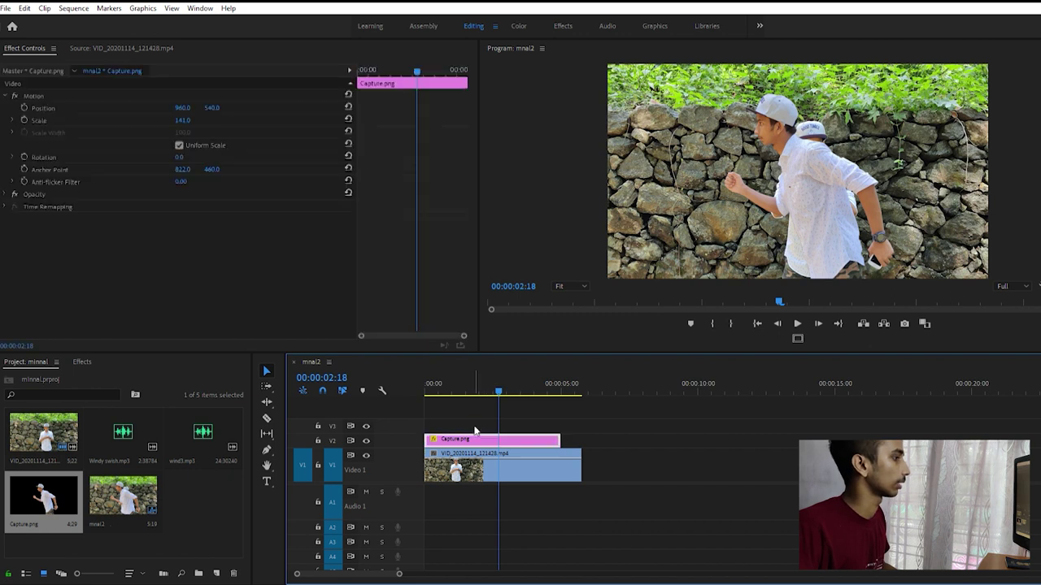
{"action": "left_click", "coordinate": [183, 108]}
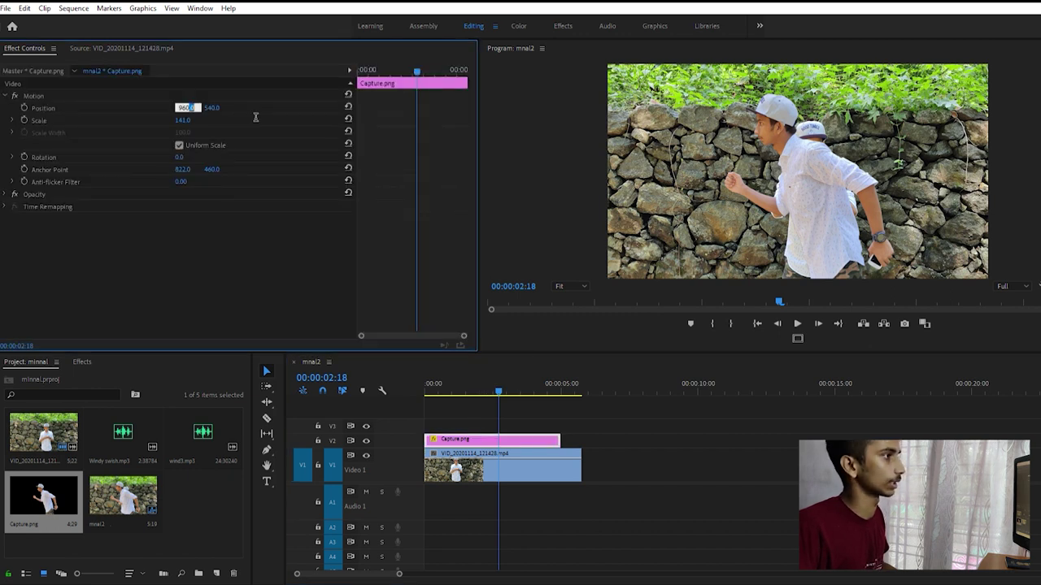
{"action": "left_click", "coordinate": [161, 104]}
{"action": "left_click_drag", "start_coordinate": [182, 108], "coordinate": [293, 108]}
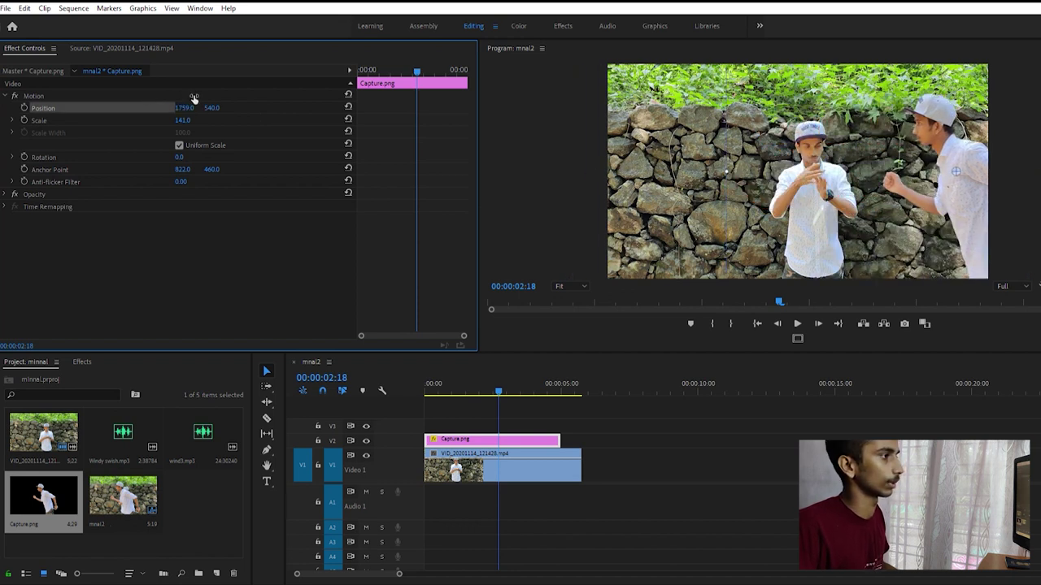
Preview around 00:00:02:15 and slide the cutout back left to Position X 1009.
{"action": "left_click", "coordinate": [499, 376]}
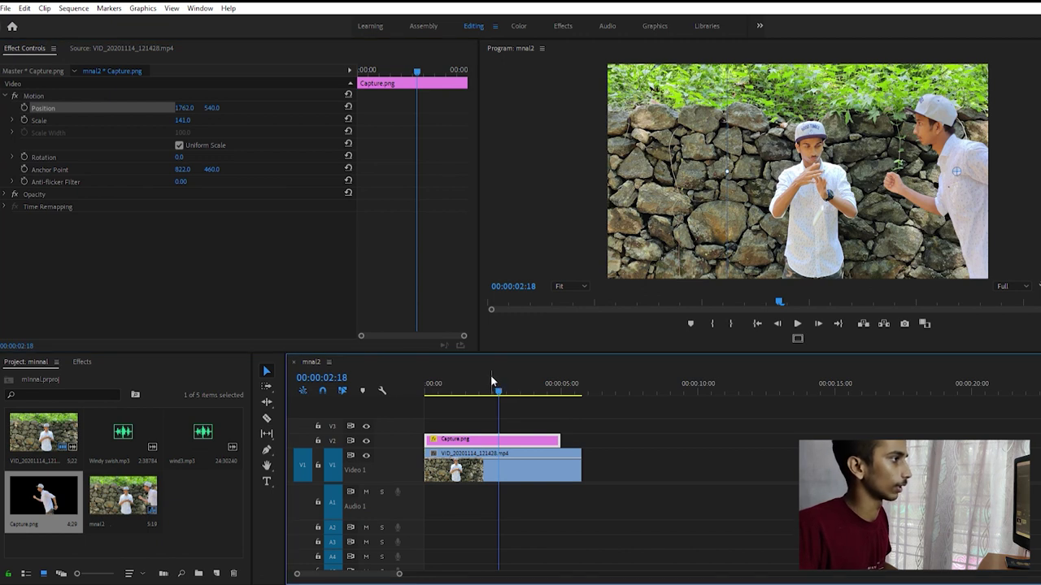
{"action": "left_click", "coordinate": [480, 383]}
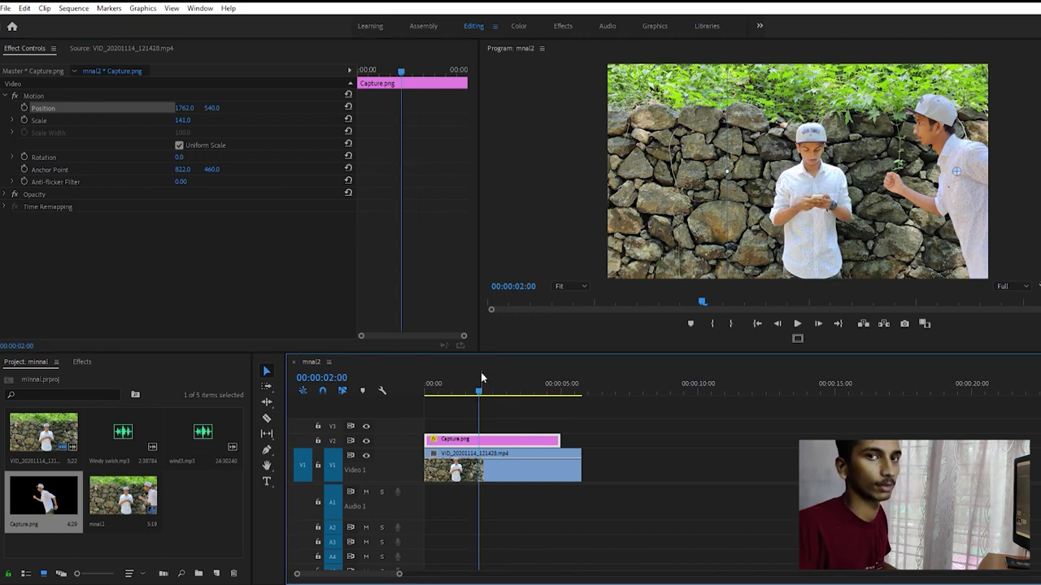
{"action": "key", "text": "space"}
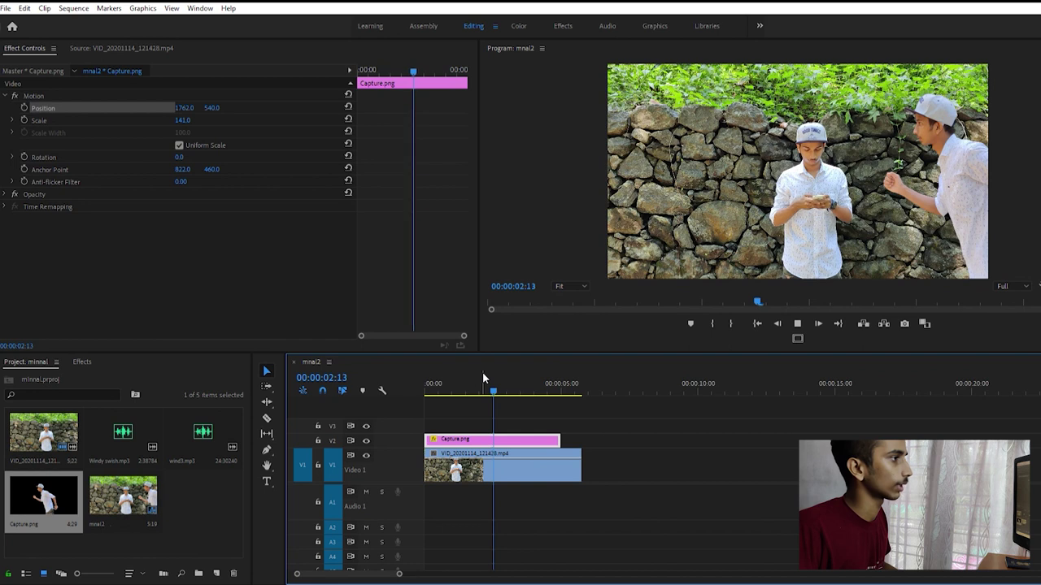
{"action": "key", "text": "Left"}
{"action": "key", "text": "Left"}
{"action": "key", "text": "Left"}
{"action": "key", "text": "Left"}
{"action": "key", "text": "Left"}
{"action": "key", "text": "Left"}
{"action": "key", "text": "Left"}
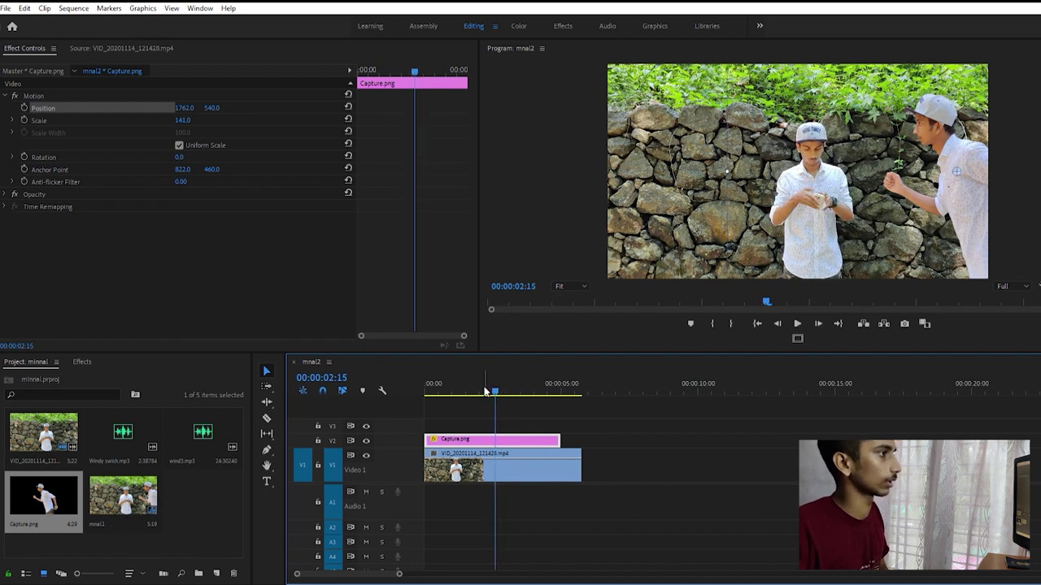
{"action": "key", "text": "Right"}
{"action": "key", "text": "Right"}
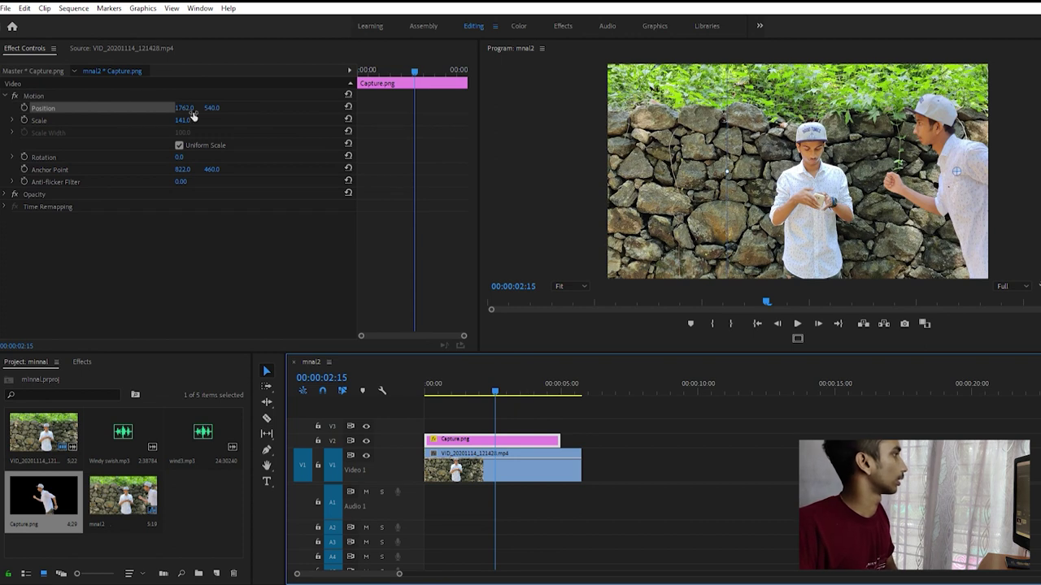
{"action": "left_click", "coordinate": [195, 144]}
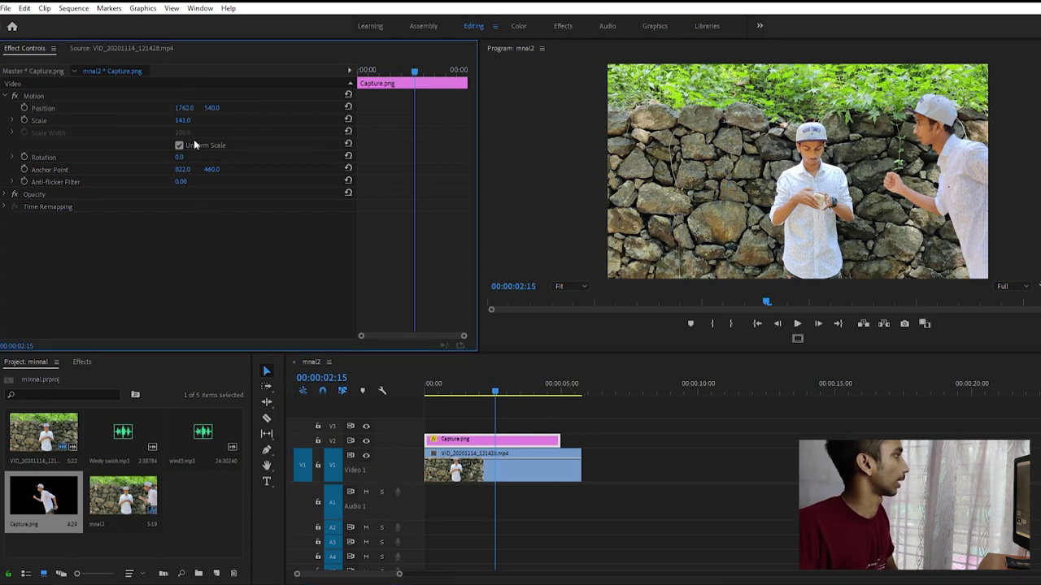
{"action": "left_click_drag", "start_coordinate": [189, 102], "coordinate": [114, 104]}
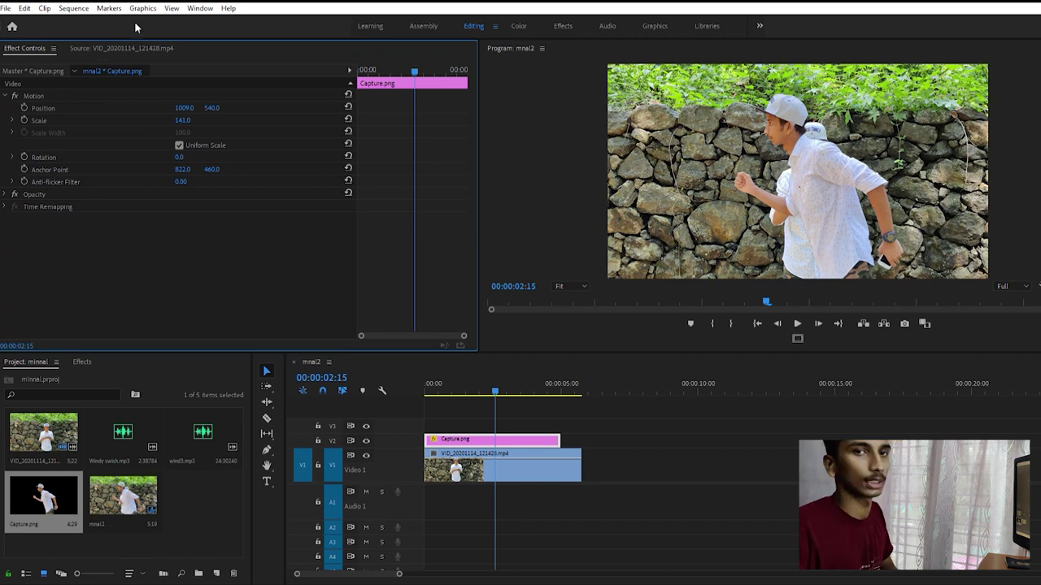
{"action": "left_click", "coordinate": [79, 361]}
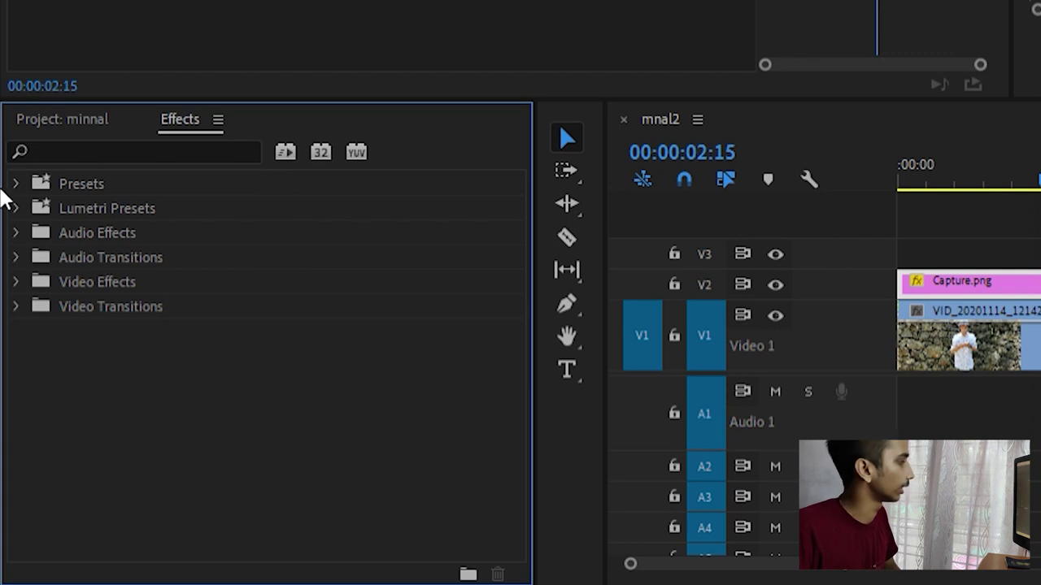
Apply Video Effects > Distort > Transform to Capture.png and scrub to 00:00:02:11 to preview.
{"action": "left_click", "coordinate": [15, 280]}
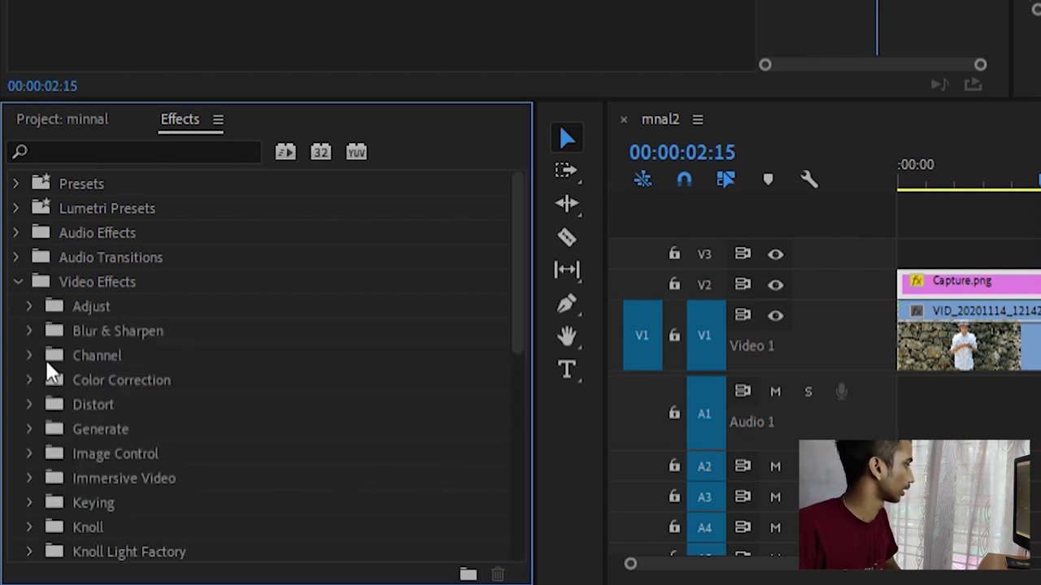
{"action": "left_click", "coordinate": [30, 404]}
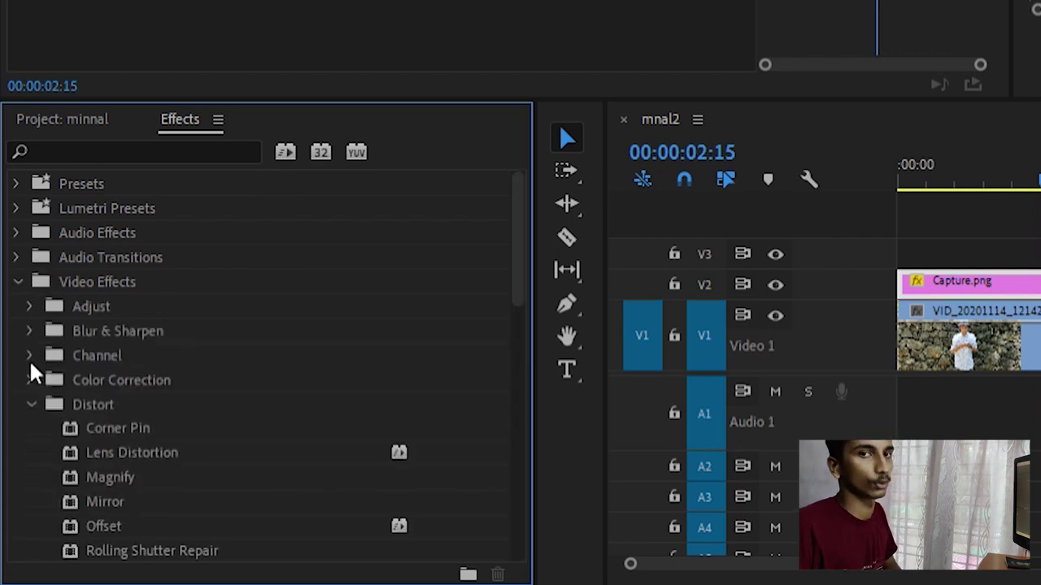
{"action": "scroll", "coordinate": [47, 391], "scroll_direction": "down", "scroll_amount": 3}
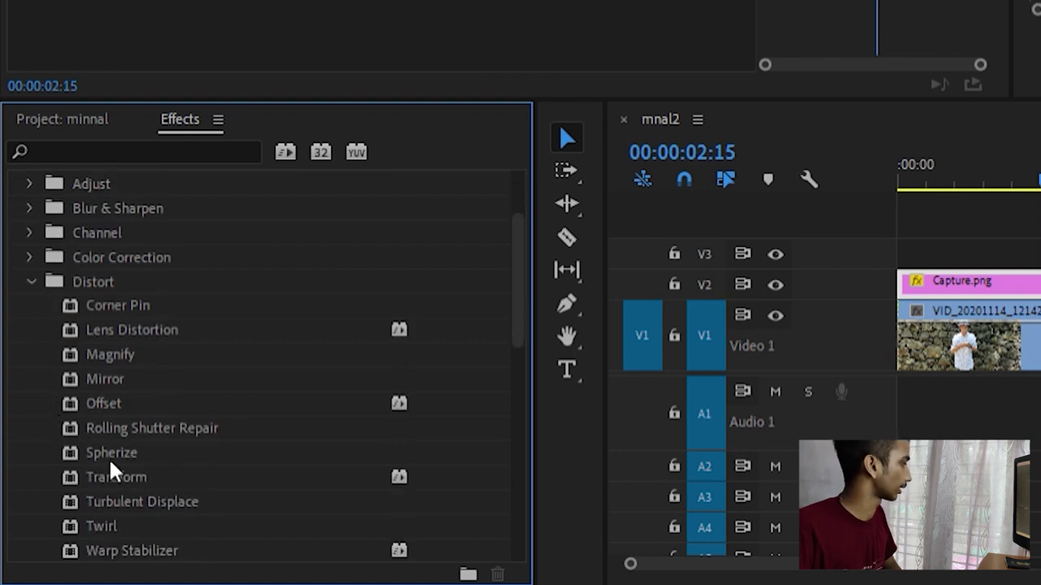
{"action": "double_click", "coordinate": [110, 470]}
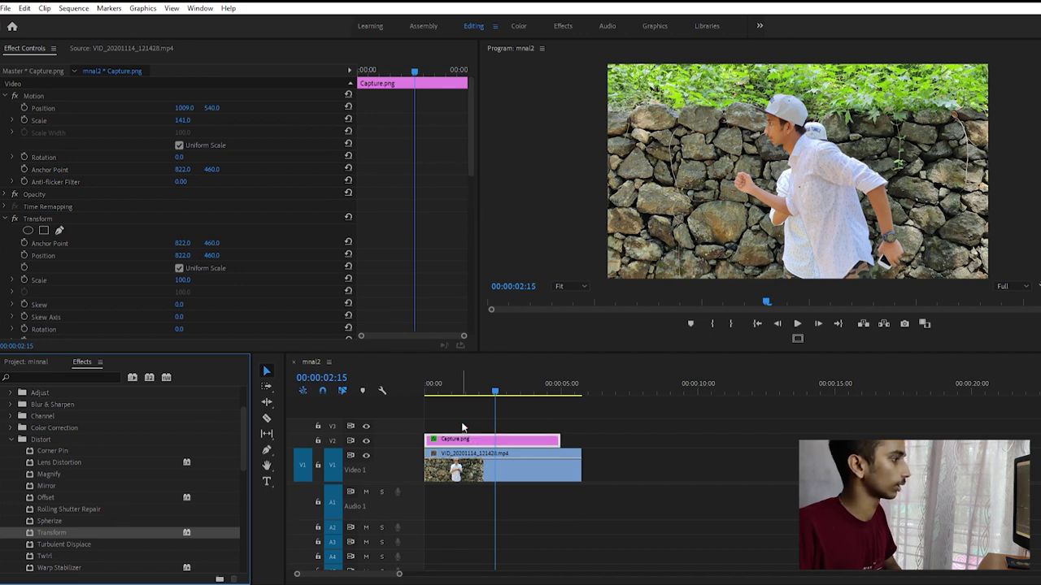
{"action": "left_click", "coordinate": [468, 380]}
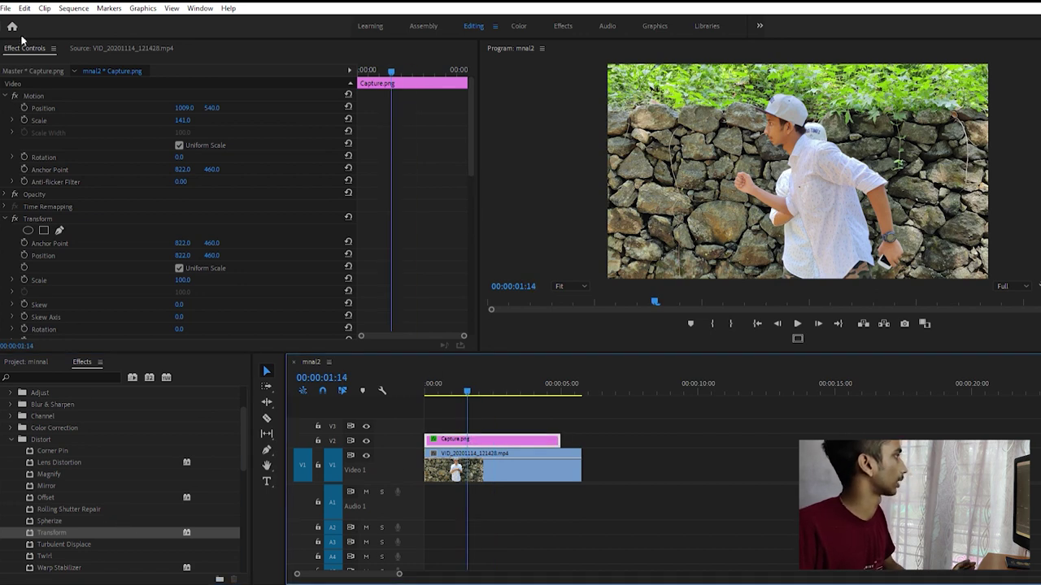
{"action": "scroll", "coordinate": [157, 237], "scroll_direction": "down", "scroll_amount": 3}
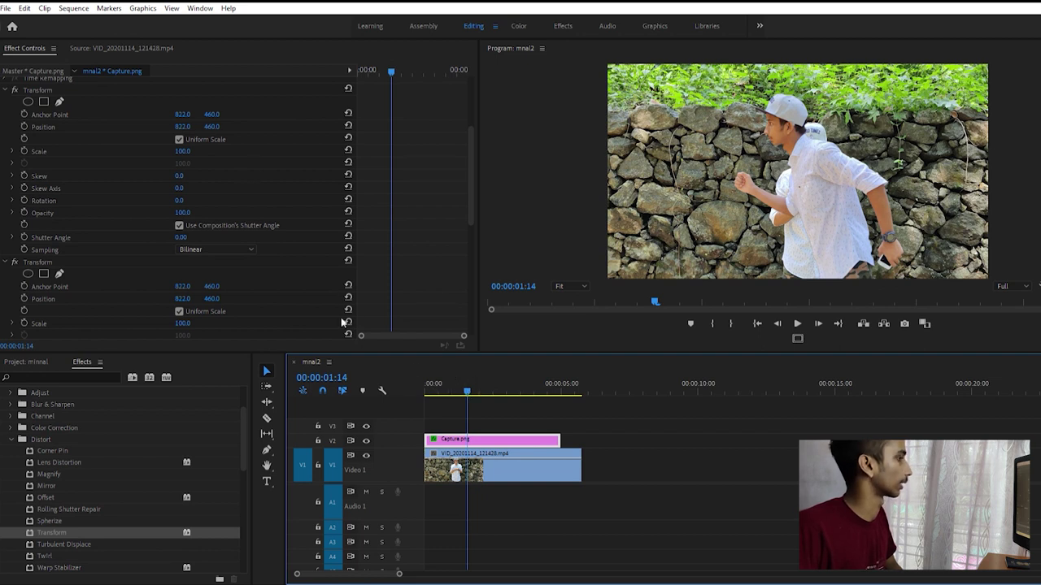
{"action": "left_click_drag", "start_coordinate": [467, 388], "coordinate": [488, 388]}
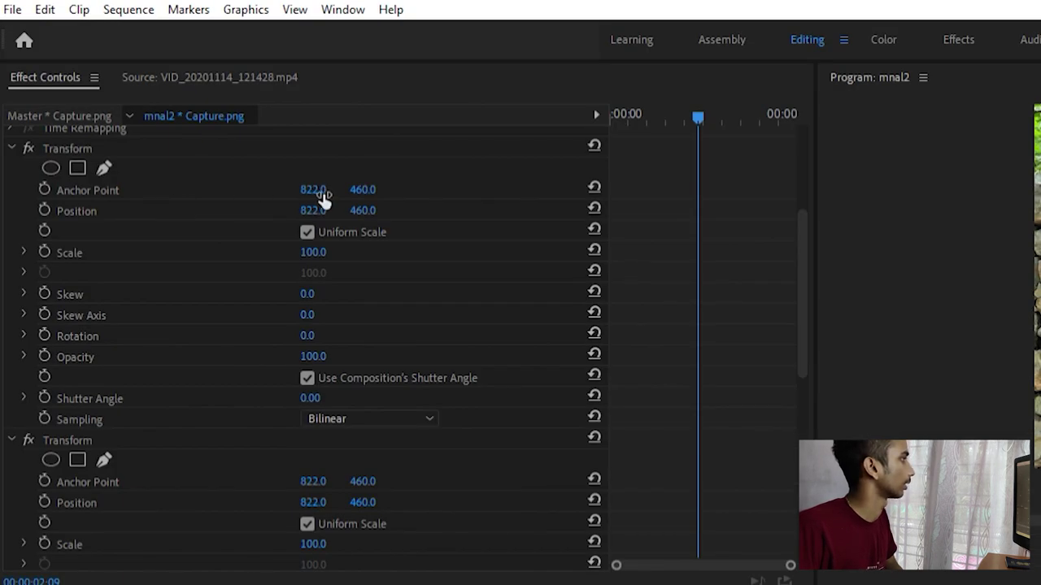
Push the Transform Position X off the right edge and set a first position keyframe.
{"action": "left_click", "coordinate": [316, 207]}
{"action": "left_click", "coordinate": [249, 205]}
{"action": "left_click_drag", "start_coordinate": [313, 209], "coordinate": [496, 209]}
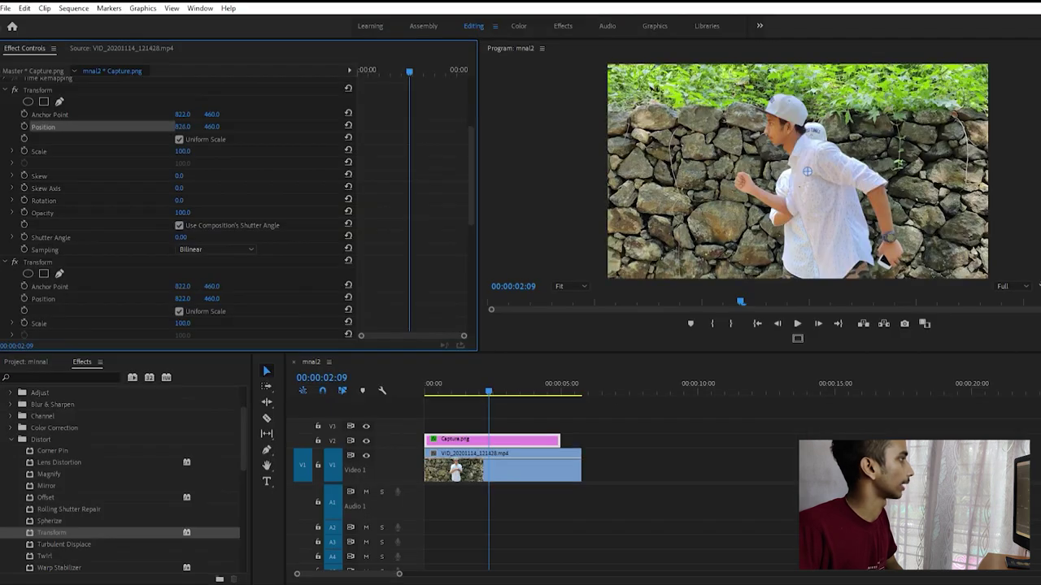
{"action": "left_click_drag", "start_coordinate": [184, 127], "coordinate": [233, 127]}
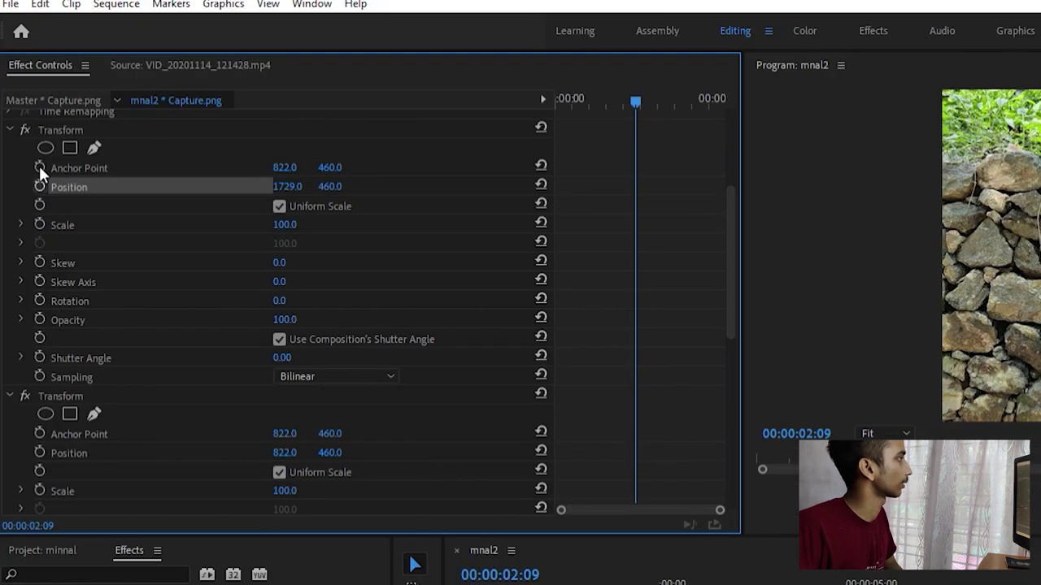
{"action": "left_click", "coordinate": [40, 185]}
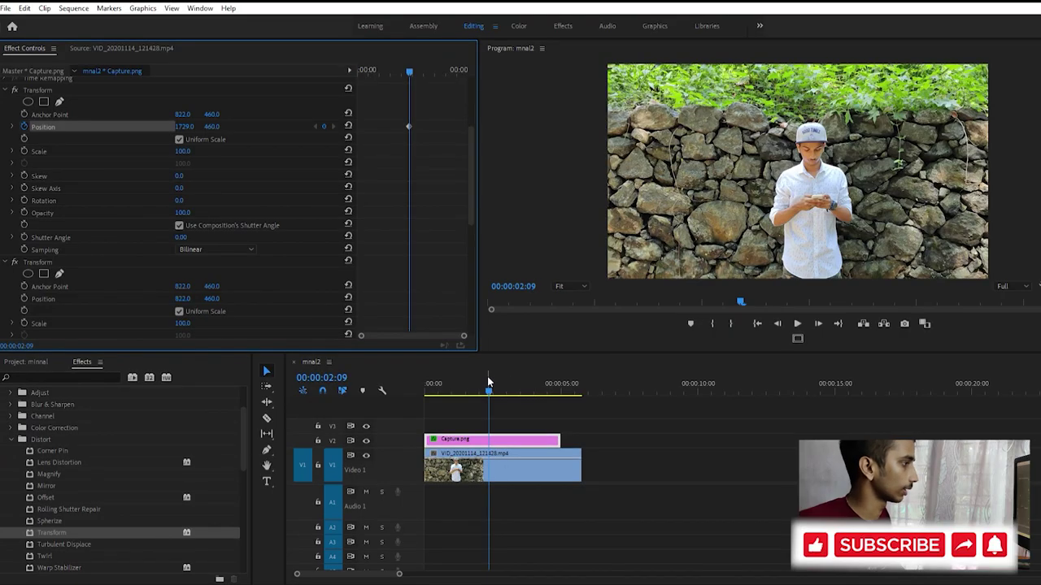
Add a second keyframe sliding the cutout left to X -242, then play back the run.
{"action": "left_click_drag", "start_coordinate": [487, 379], "coordinate": [503, 384]}
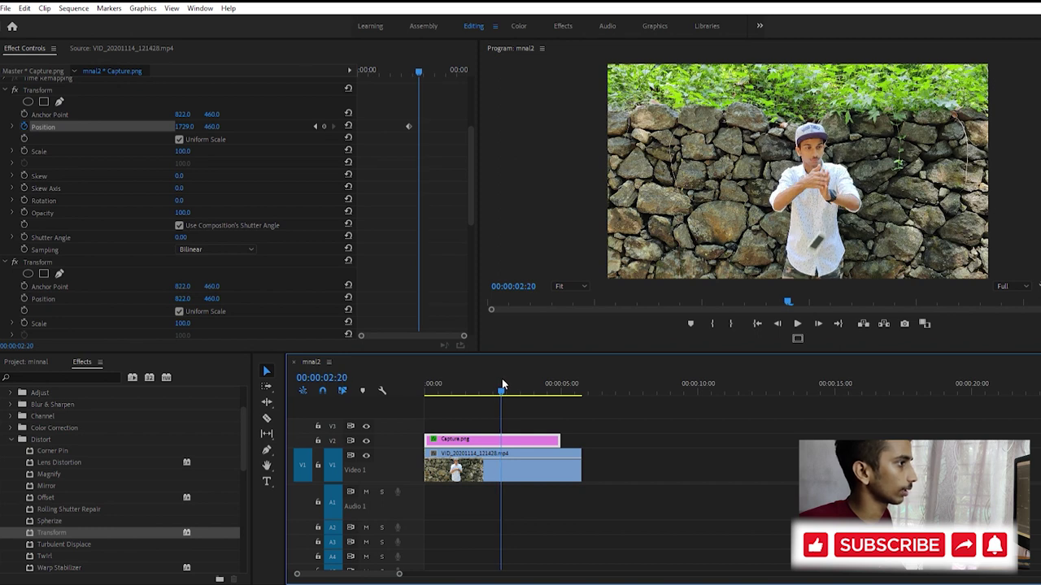
{"action": "key", "text": "Left"}
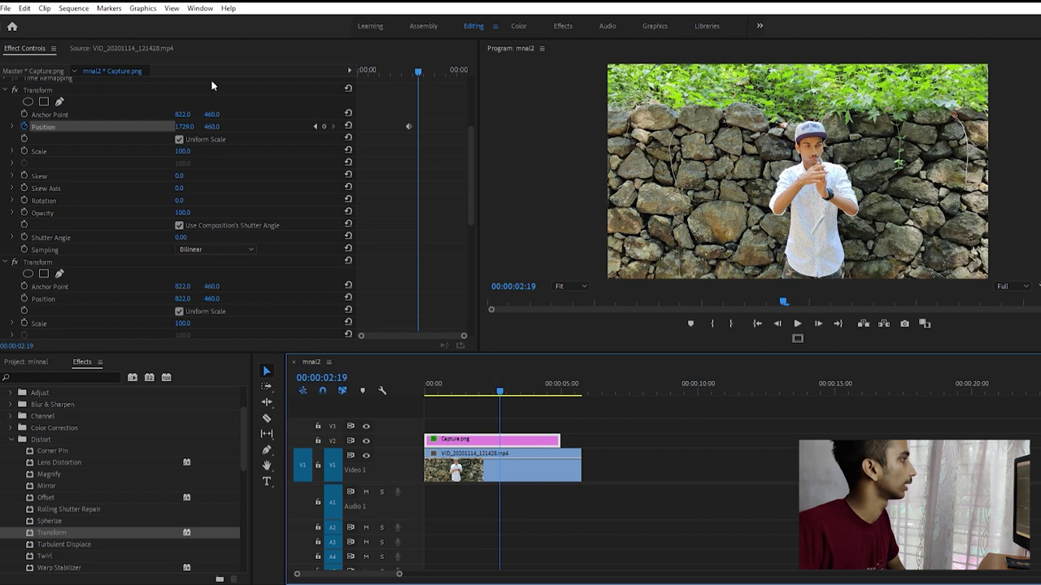
{"action": "left_click", "coordinate": [186, 126]}
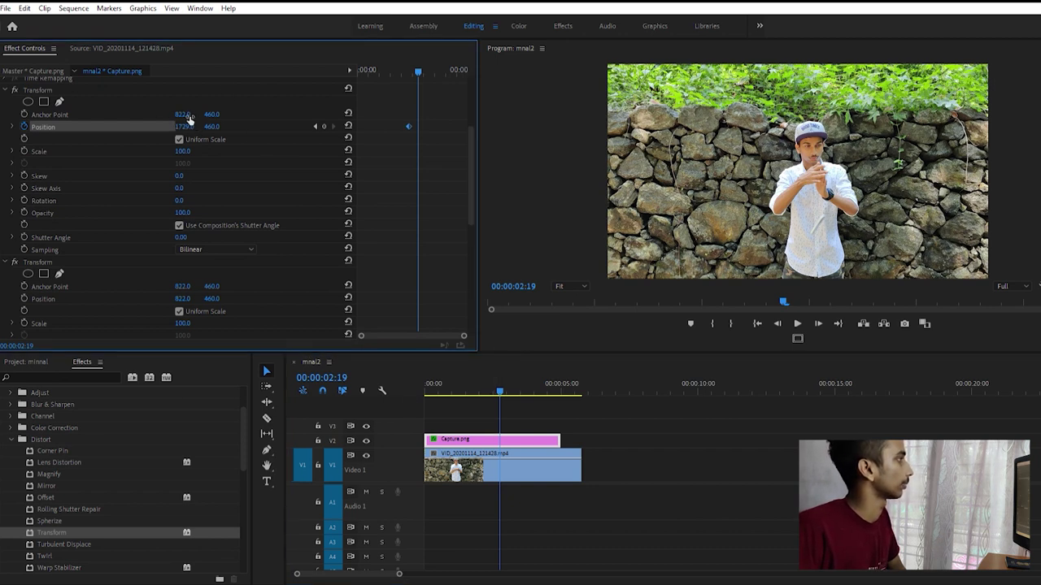
{"action": "key", "text": "Return"}
{"action": "left_click_drag", "start_coordinate": [185, 126], "coordinate": [14, 126]}
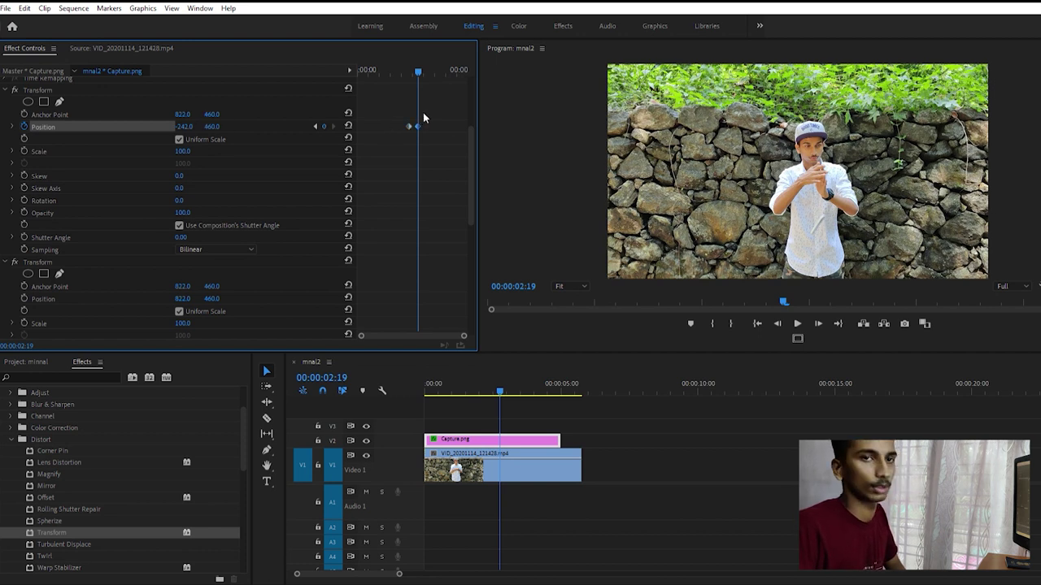
{"action": "left_click_drag", "start_coordinate": [499, 379], "coordinate": [476, 384]}
{"action": "key", "text": "space"}
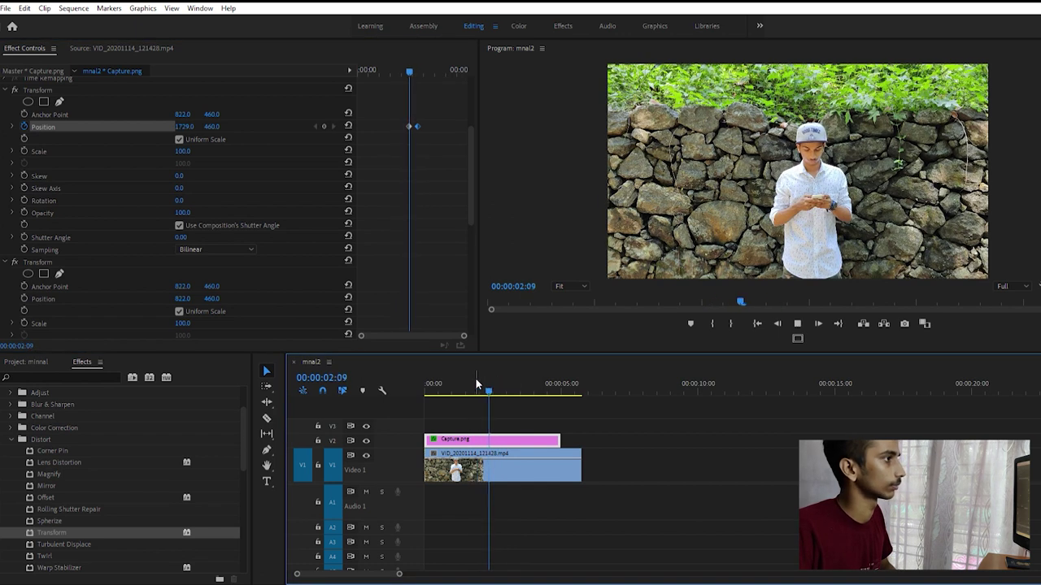
Replay the cutout's run starting from 00:00:02:11.
{"action": "key", "text": "space"}
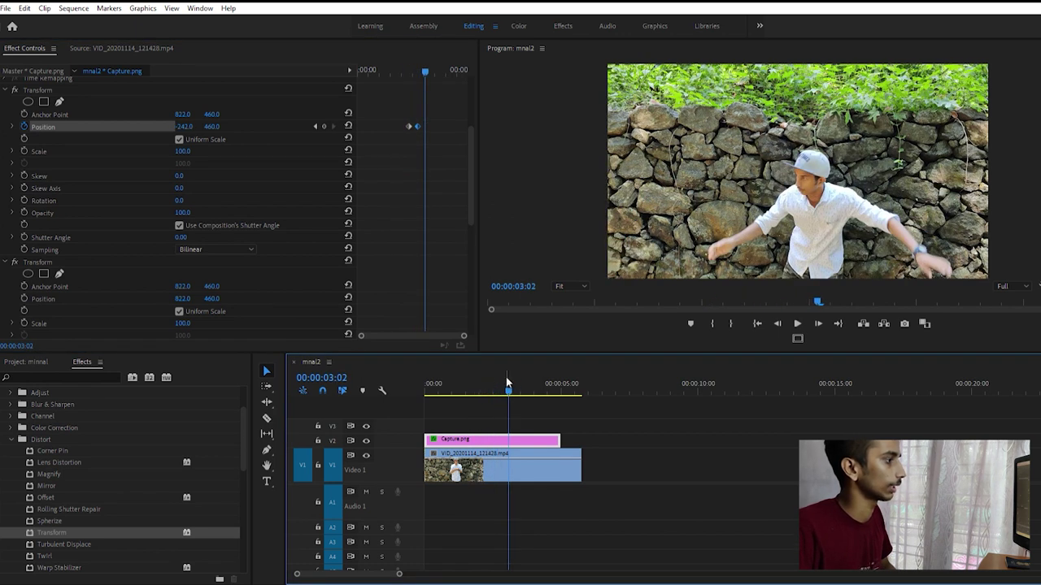
{"action": "left_click_drag", "start_coordinate": [506, 379], "coordinate": [480, 388]}
{"action": "key", "text": "space"}
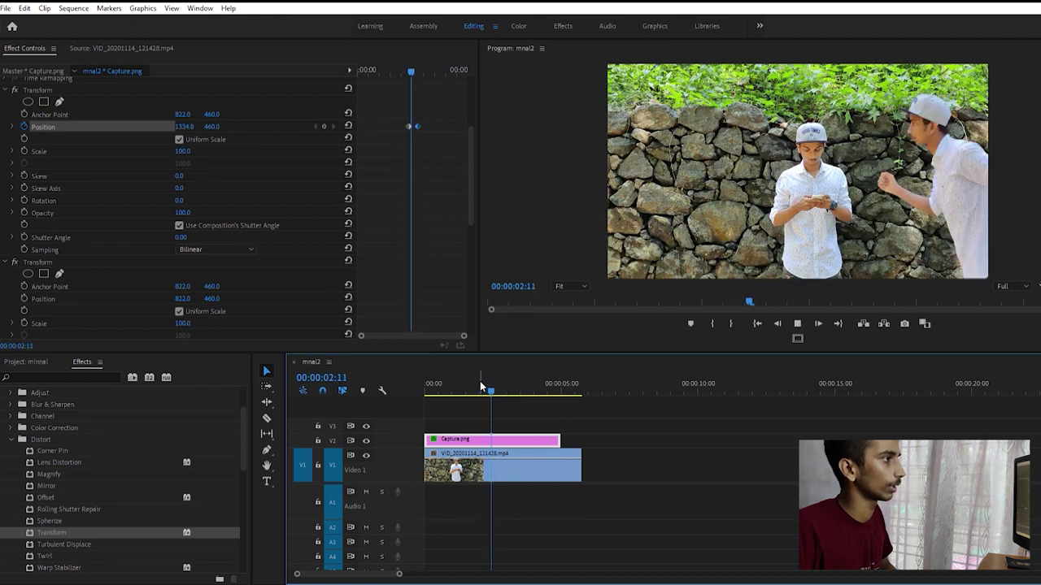
{"action": "key", "text": "space"}
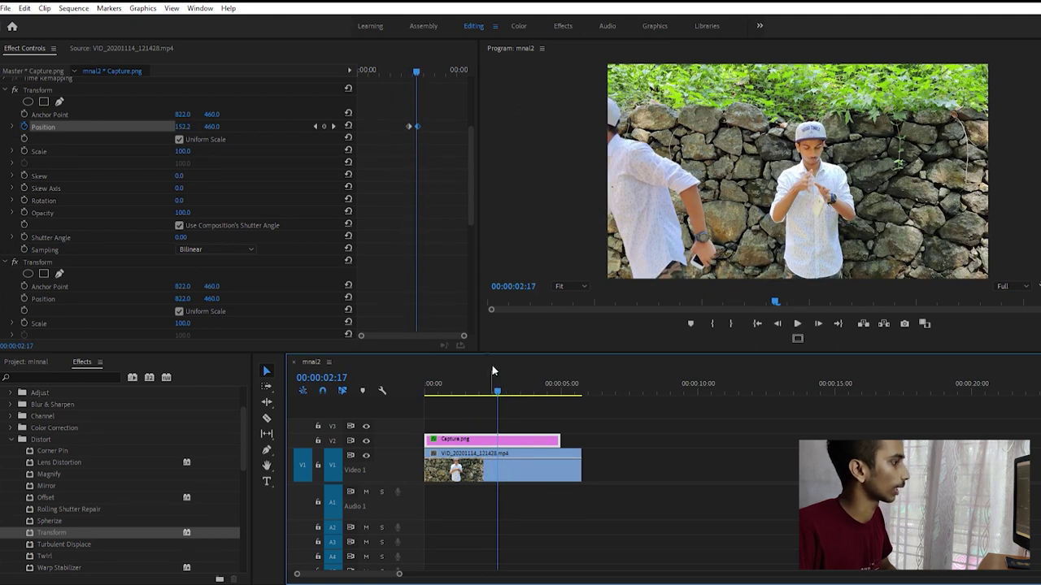
{"action": "left_click_drag", "start_coordinate": [496, 384], "coordinate": [494, 383]}
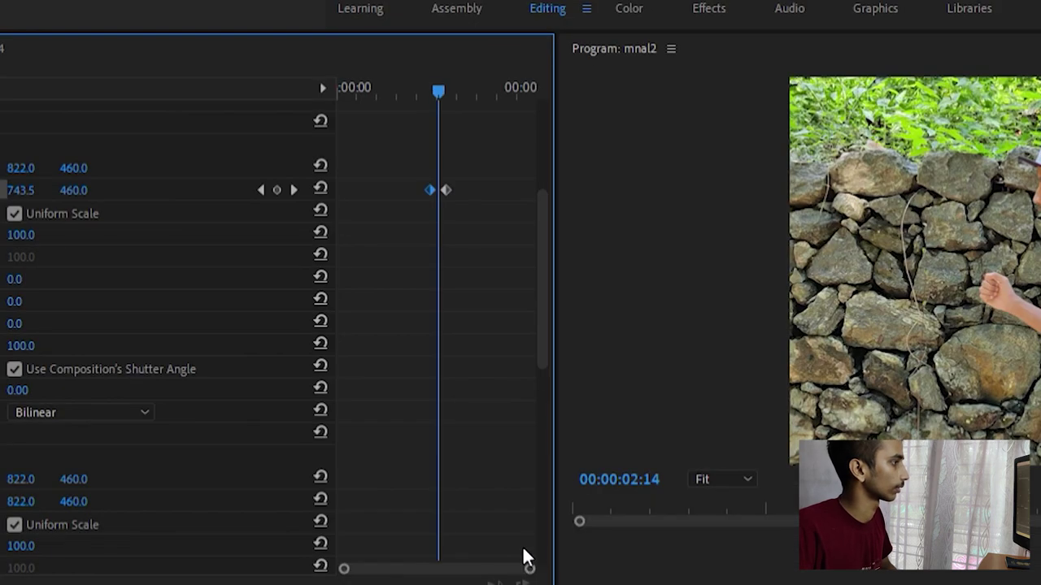
Move the first Position keyframe later to quicken the run, then review it with J, L and K.
{"action": "left_click_drag", "start_coordinate": [462, 334], "coordinate": [411, 333]}
{"action": "left_click_drag", "start_coordinate": [435, 563], "coordinate": [458, 561]}
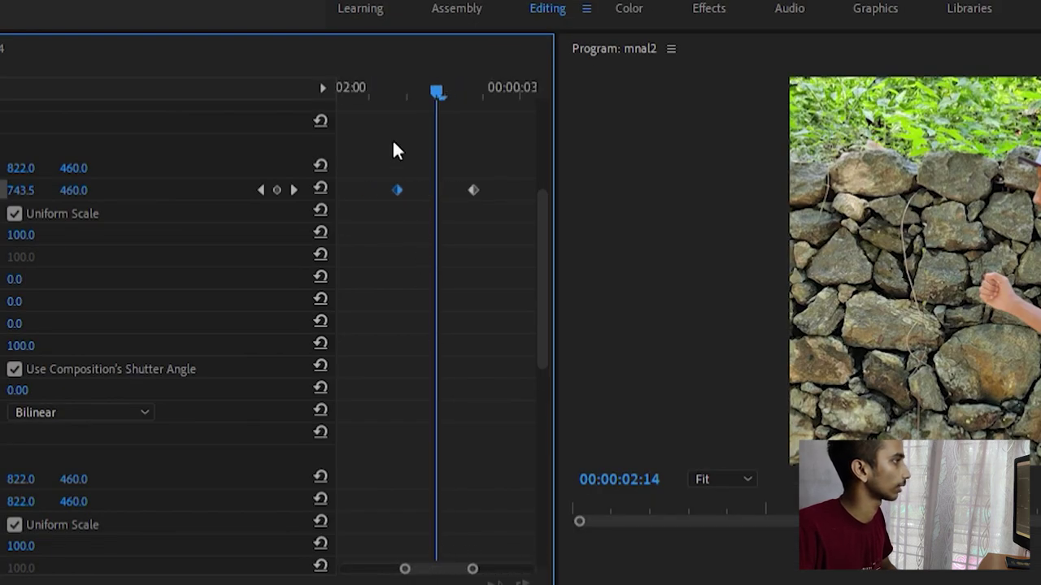
{"action": "left_click_drag", "start_coordinate": [396, 189], "coordinate": [431, 188]}
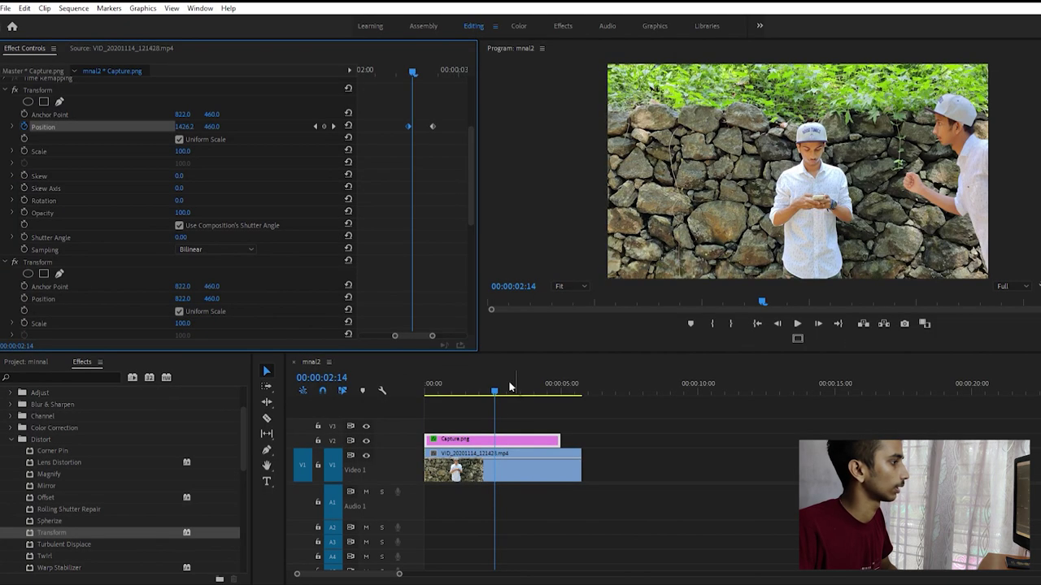
{"action": "key", "text": "j"}
{"action": "key", "text": "l"}
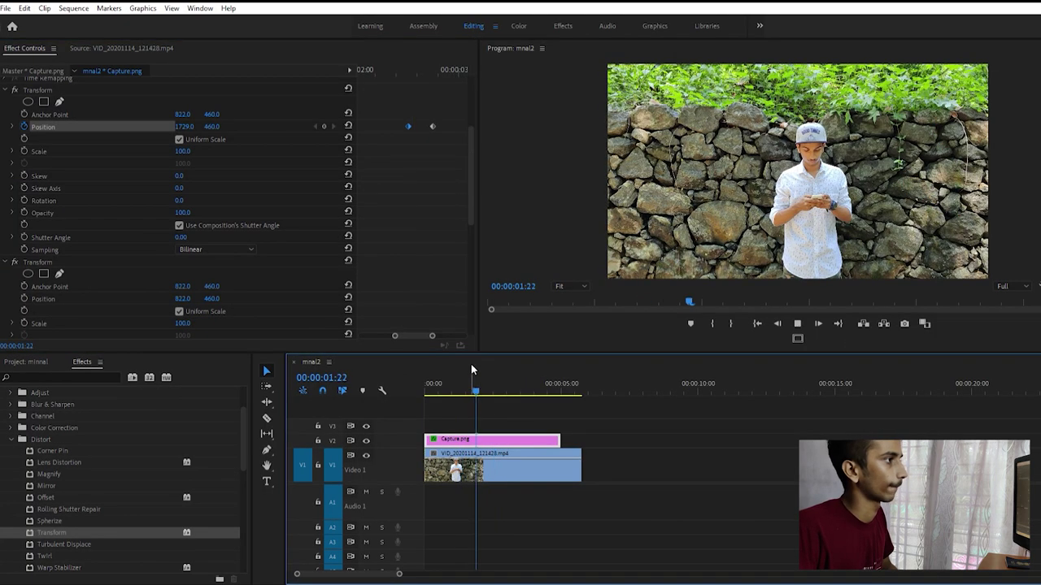
{"action": "key", "text": "k"}
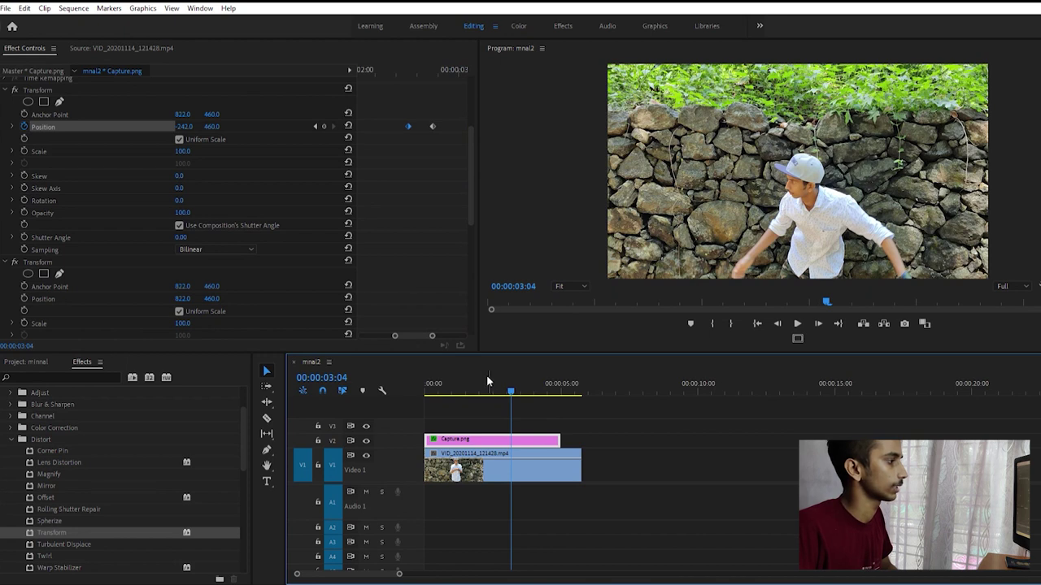
{"action": "left_click", "coordinate": [468, 376]}
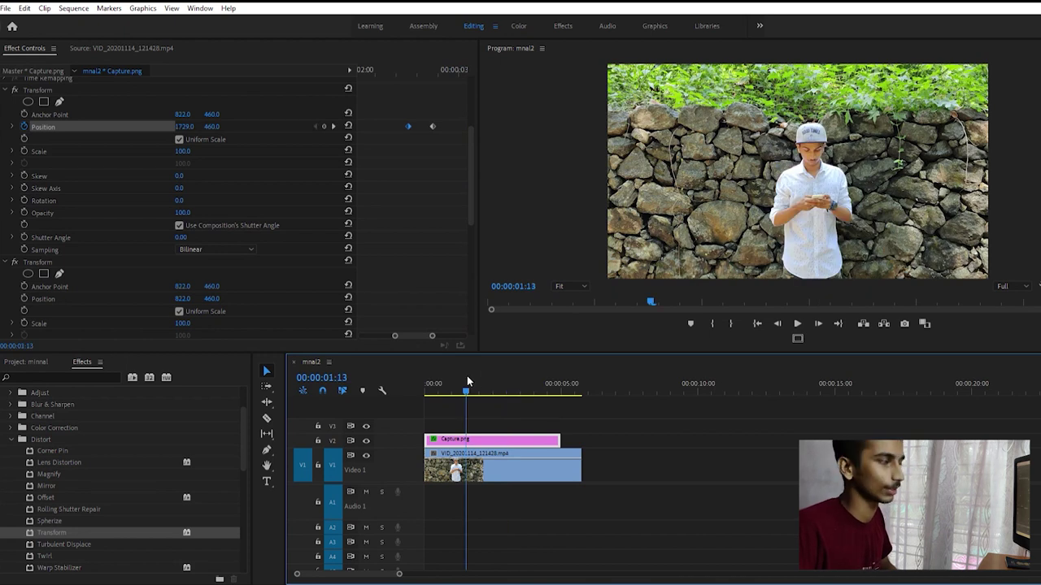
{"action": "key", "text": "l"}
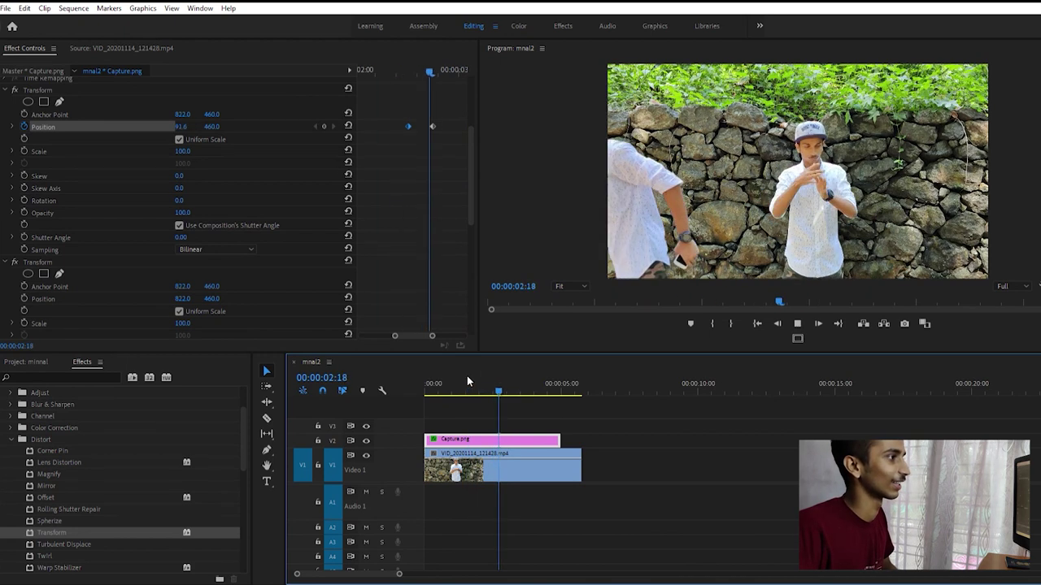
{"action": "key", "text": "k"}
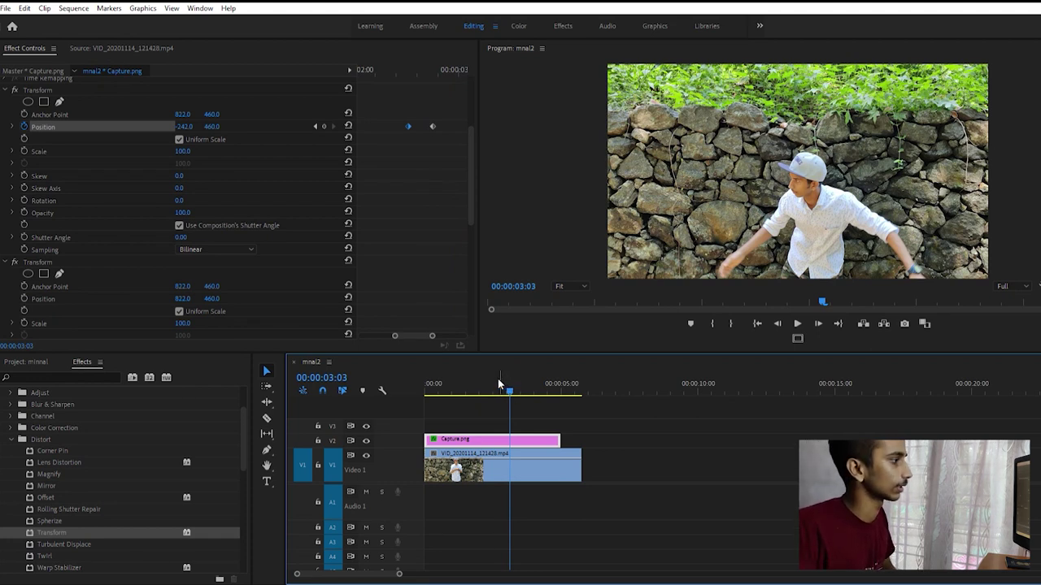
Step through frames 00:00:02:00 to 00:00:02:17 to check the cutout reaching X 425.3.
{"action": "left_click", "coordinate": [482, 382]}
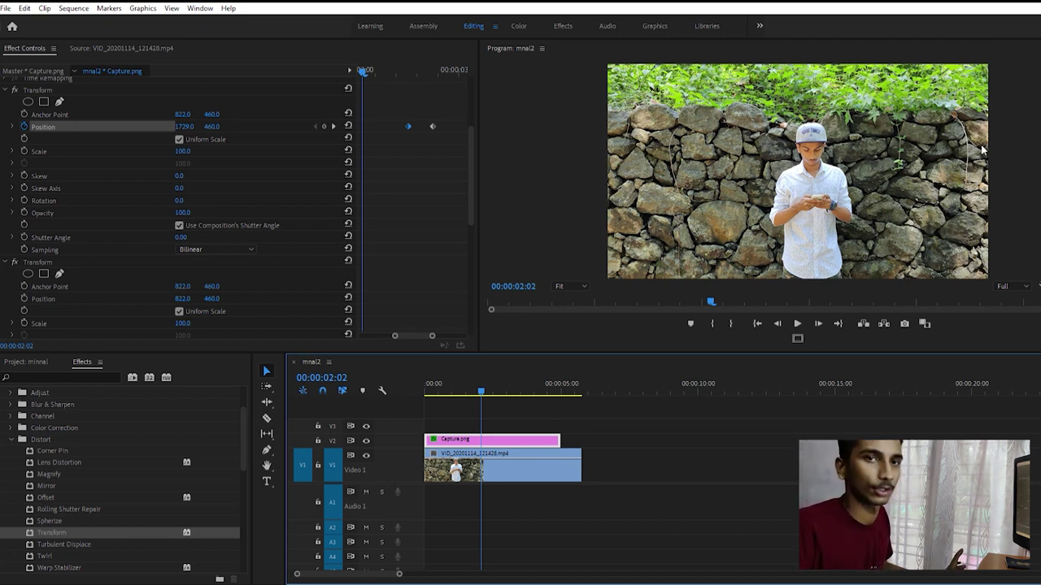
{"action": "left_click", "coordinate": [482, 380]}
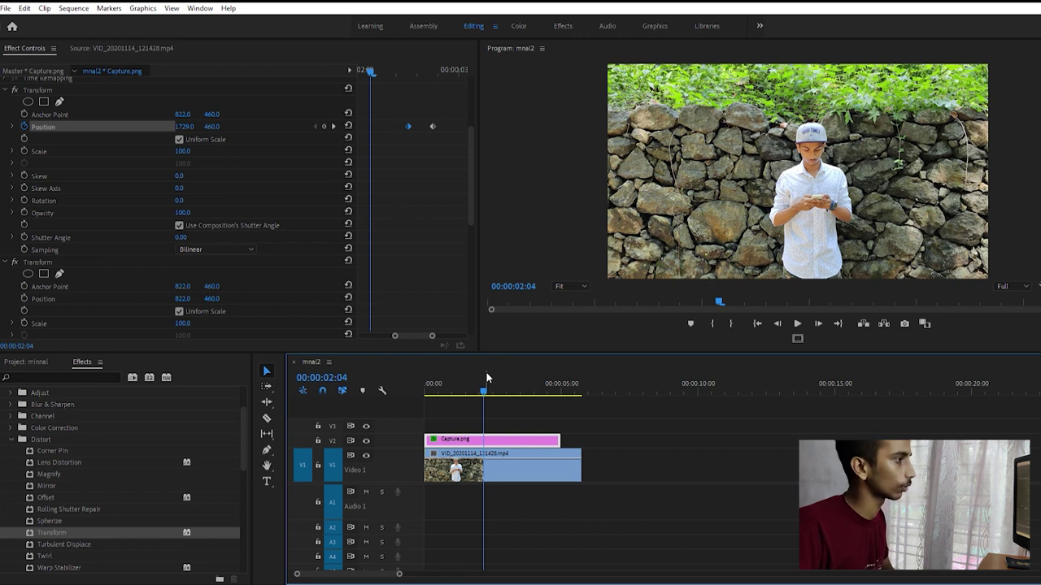
{"action": "key", "text": "Left"}
{"action": "key", "text": "Left"}
{"action": "key", "text": "Left"}
{"action": "key", "text": "Left"}
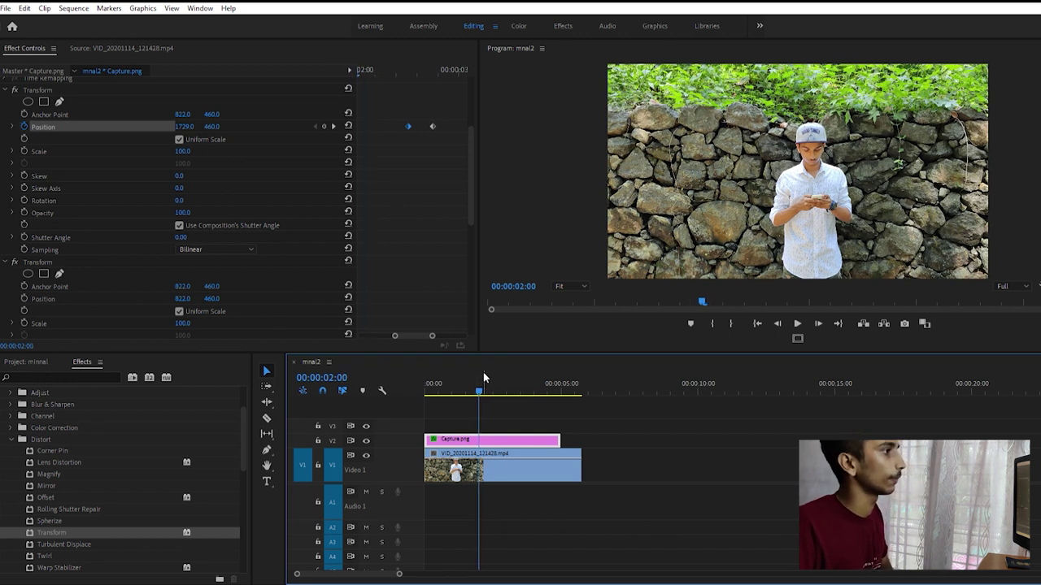
{"action": "key", "text": "Right"}
{"action": "key", "text": "Right"}
{"action": "key", "text": "Right"}
{"action": "key", "text": "Right"}
{"action": "key", "text": "Right"}
{"action": "key", "text": "Right"}
{"action": "key", "text": "Right"}
{"action": "key", "text": "Right"}
{"action": "key", "text": "Right"}
{"action": "key", "text": "Right"}
{"action": "key", "text": "Right"}
{"action": "key", "text": "Right"}
{"action": "key", "text": "Right"}
{"action": "key", "text": "Right"}
{"action": "key", "text": "Right"}
{"action": "key", "text": "Right"}
{"action": "key", "text": "Right"}
{"action": "key", "text": "Left"}
{"action": "key", "text": "Left"}
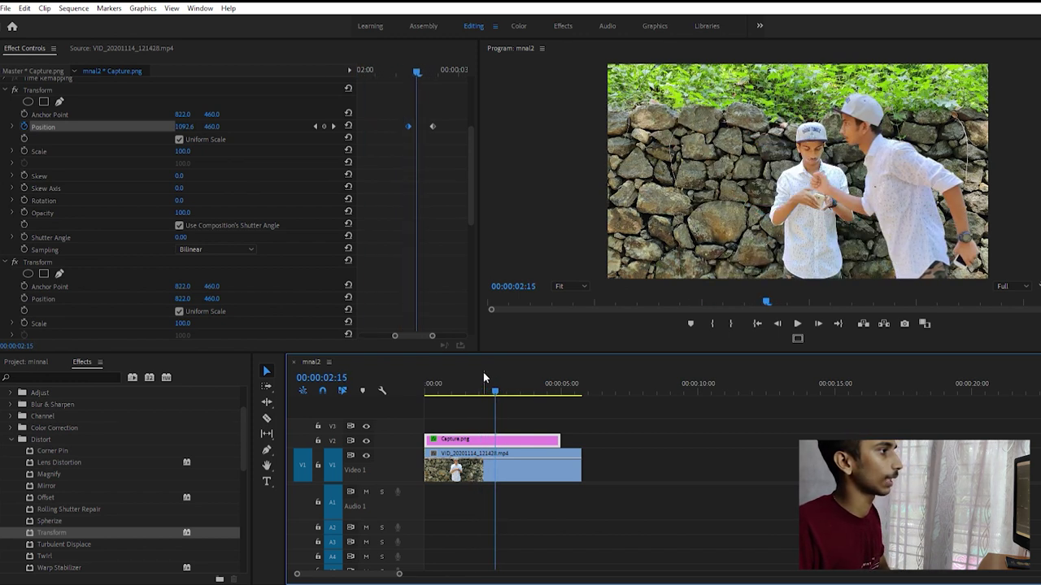
{"action": "key", "text": "Right"}
{"action": "key", "text": "Right"}
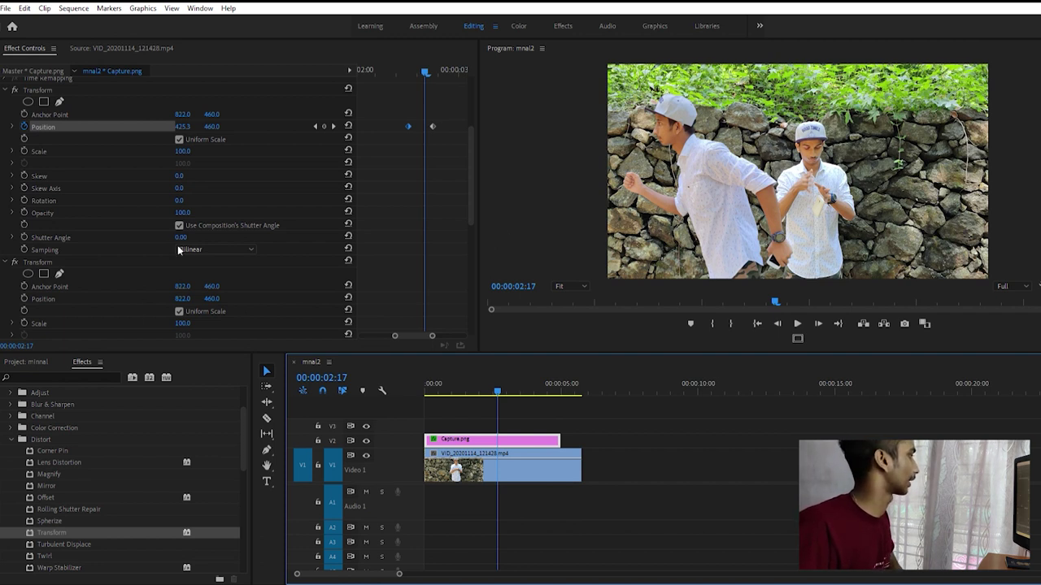
Uncheck Use Composition's Shutter Angle and set the cutout's Shutter Angle to 100.
{"action": "scroll", "coordinate": [190, 250], "scroll_direction": "down", "scroll_amount": 5}
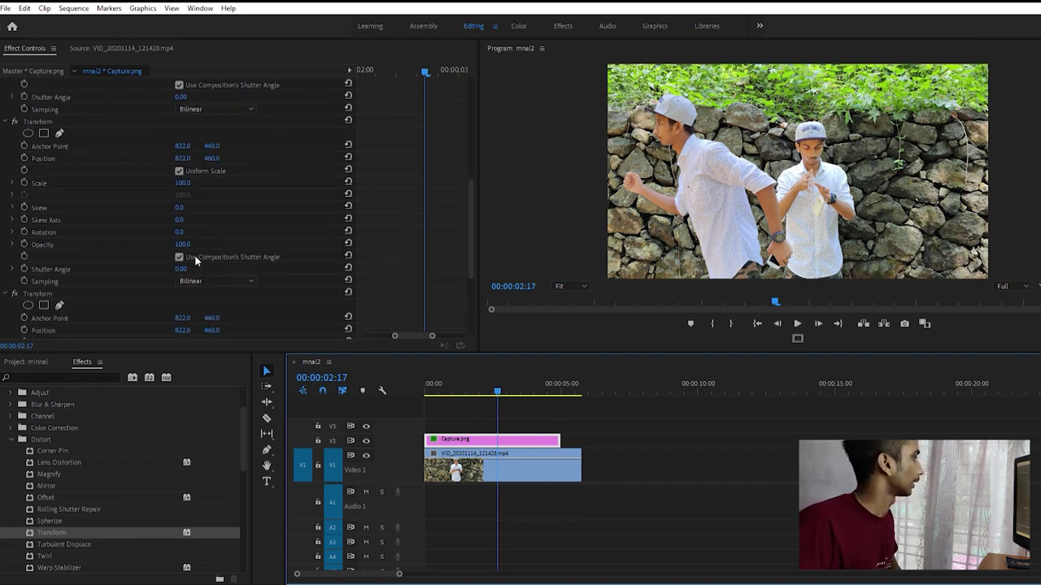
{"action": "scroll", "coordinate": [98, 223], "scroll_direction": "down", "scroll_amount": 4}
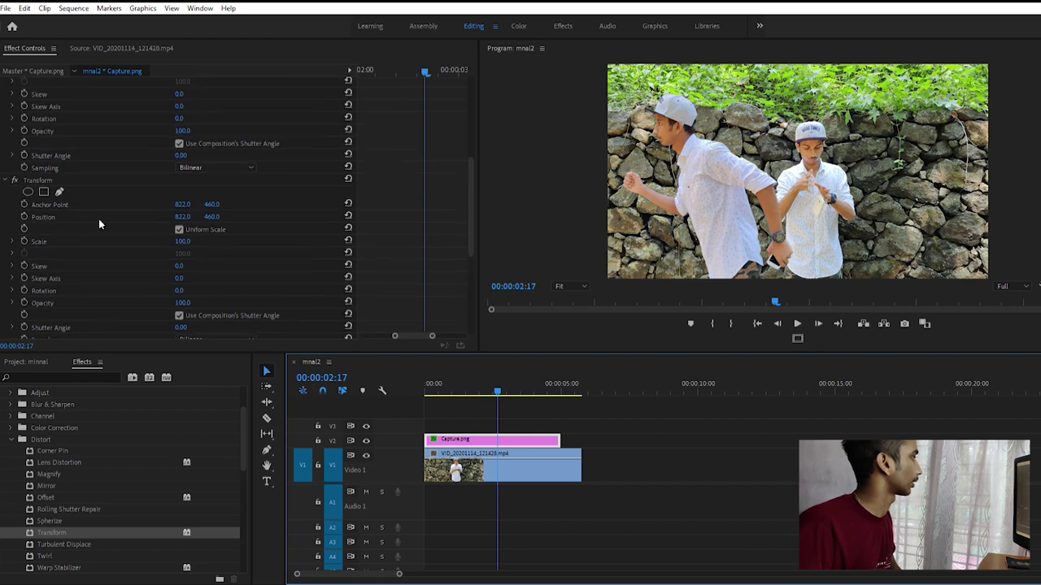
{"action": "scroll", "coordinate": [98, 218], "scroll_direction": "up", "scroll_amount": 2}
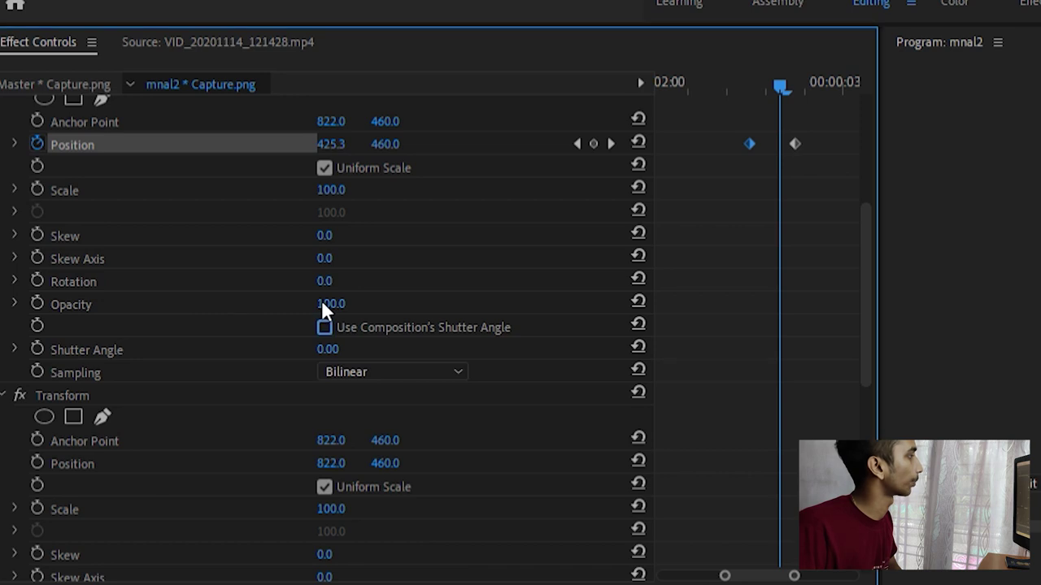
{"action": "left_click", "coordinate": [325, 329]}
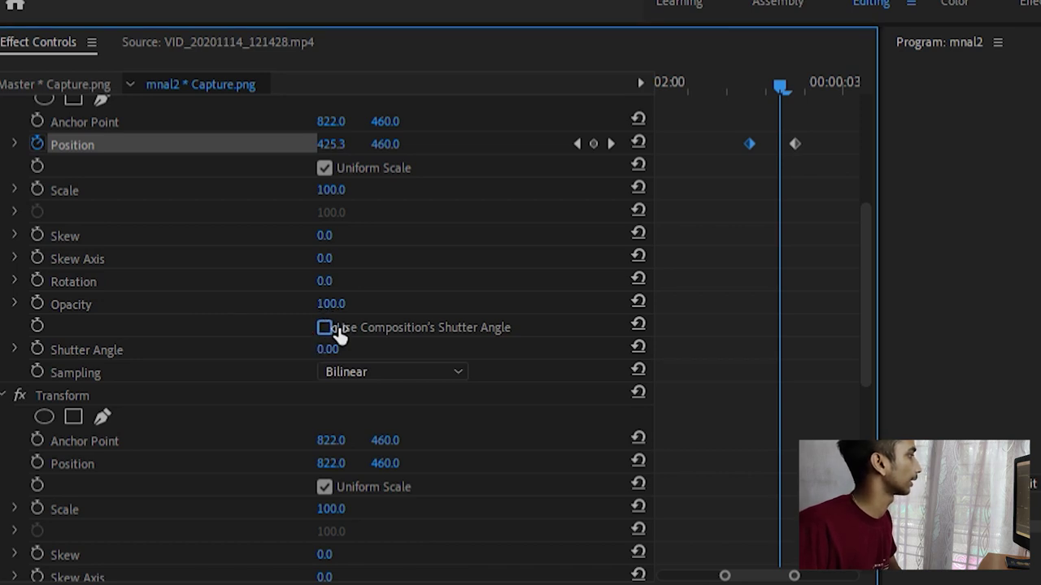
{"action": "left_click_drag", "start_coordinate": [329, 349], "coordinate": [467, 348]}
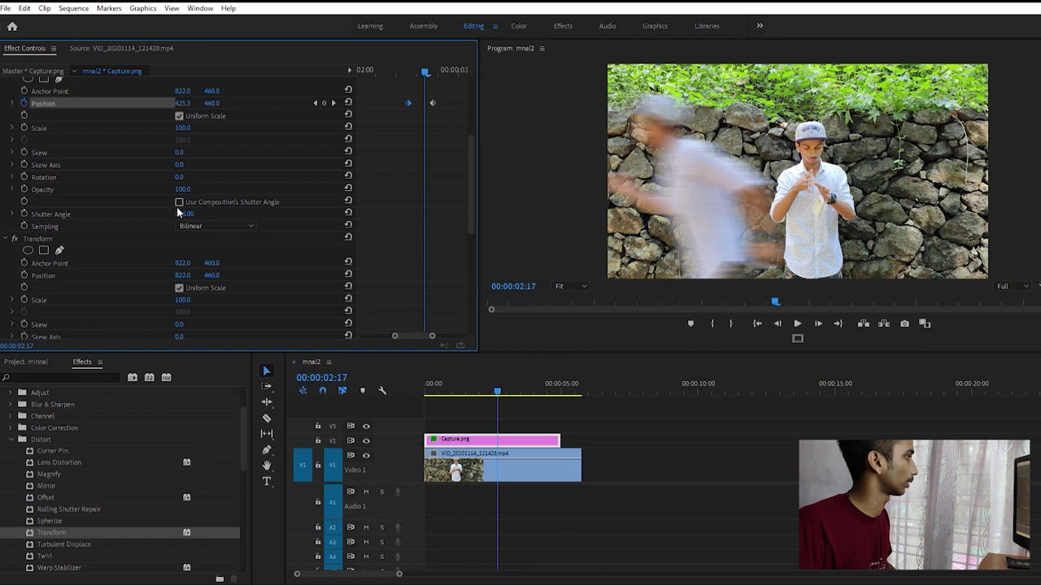
{"action": "left_click", "coordinate": [182, 213]}
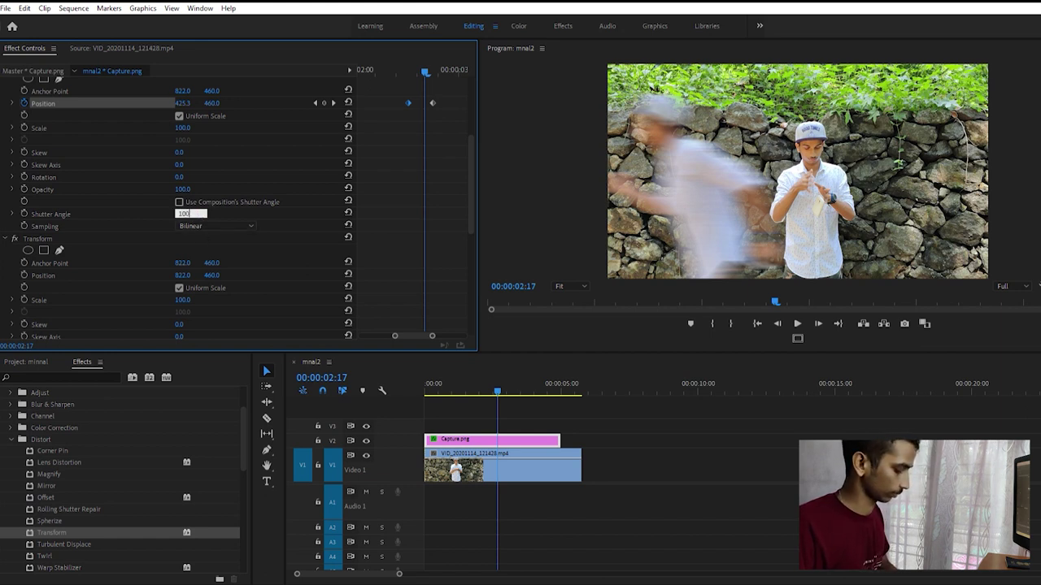
{"action": "type", "text": "100"}
{"action": "key", "text": "Return"}
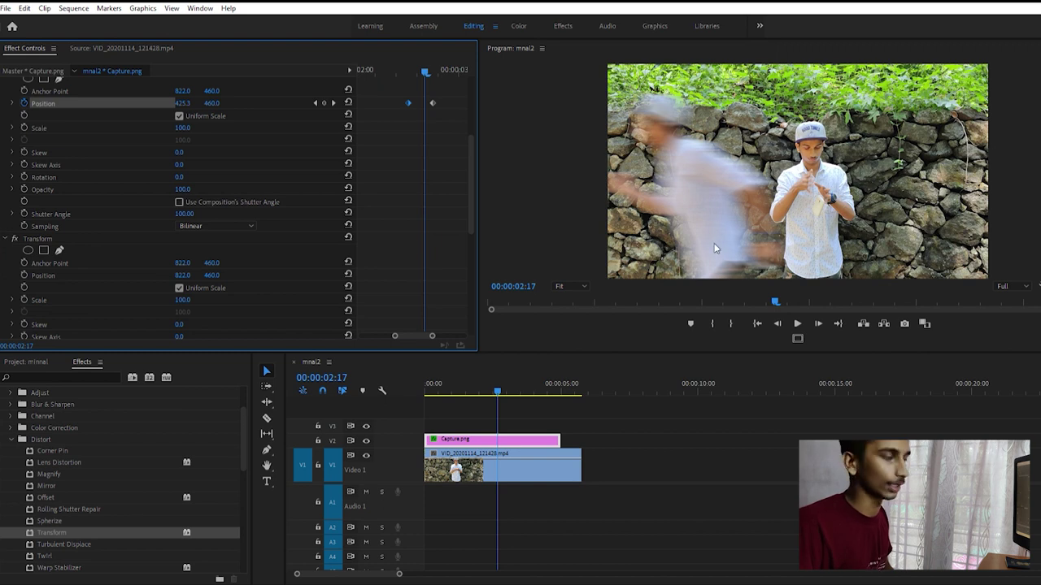
Play the run from about 00:00:01:11 twice to check the motion blur.
{"action": "left_click", "coordinate": [496, 388]}
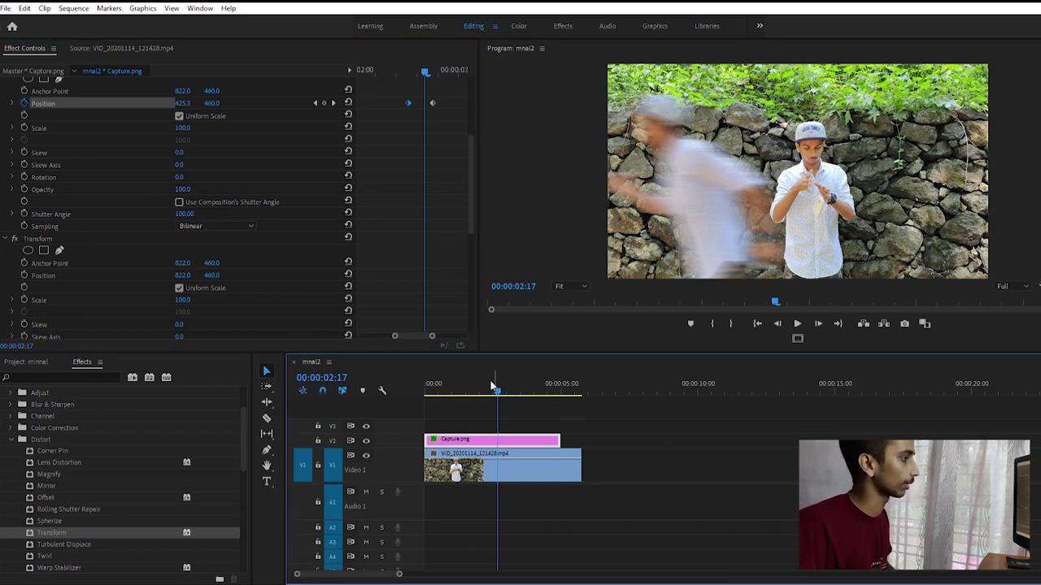
{"action": "left_click_drag", "start_coordinate": [482, 386], "coordinate": [467, 386]}
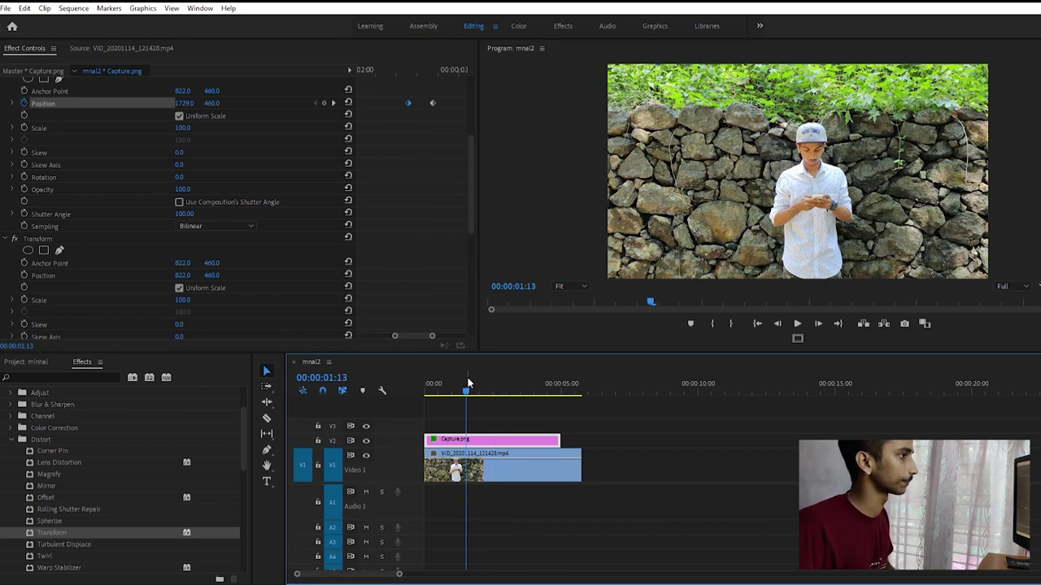
{"action": "key", "text": "space"}
{"action": "key", "text": "space"}
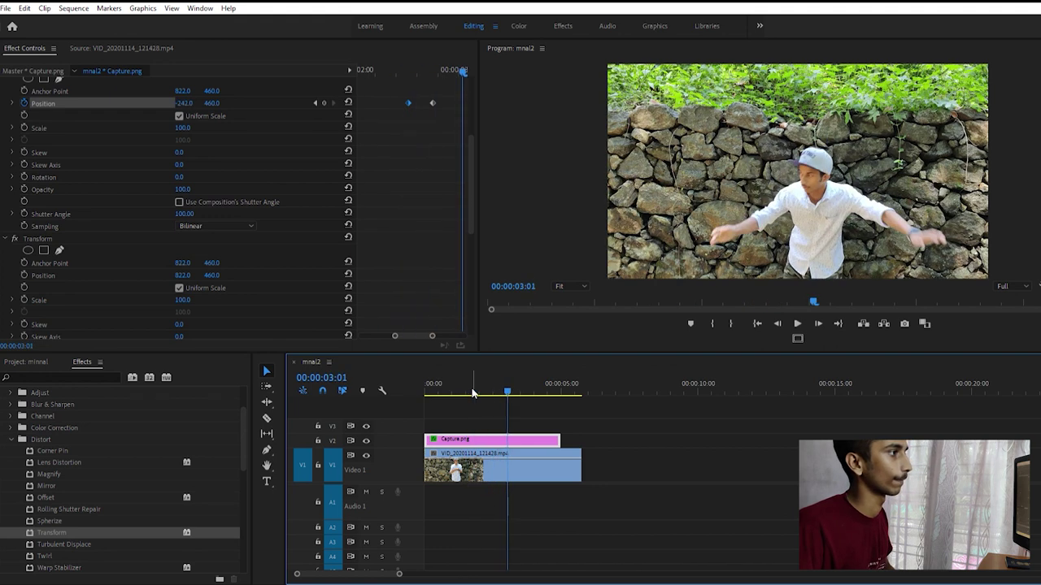
{"action": "left_click_drag", "start_coordinate": [497, 378], "coordinate": [465, 381]}
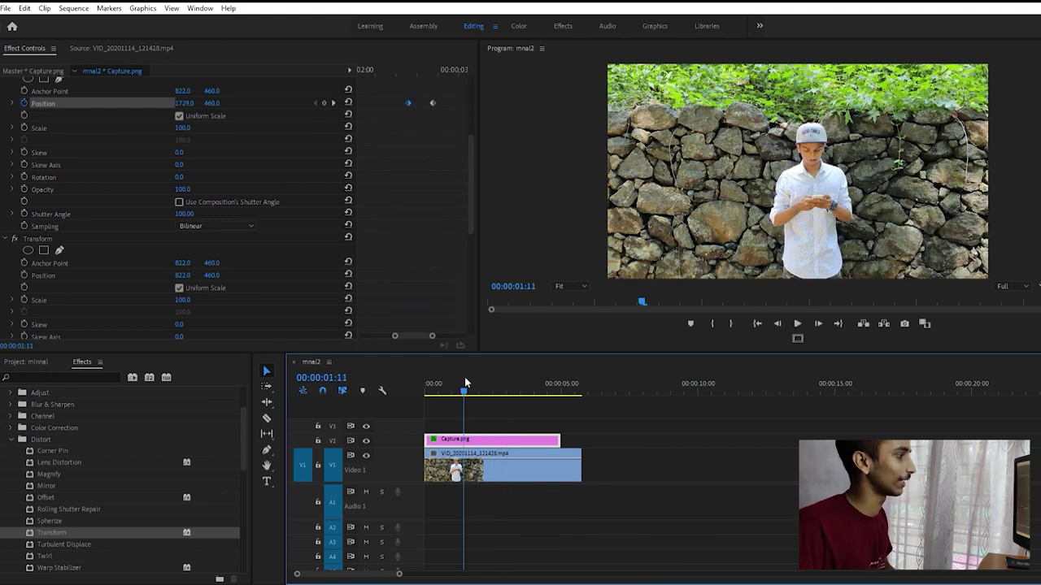
{"action": "key", "text": "space"}
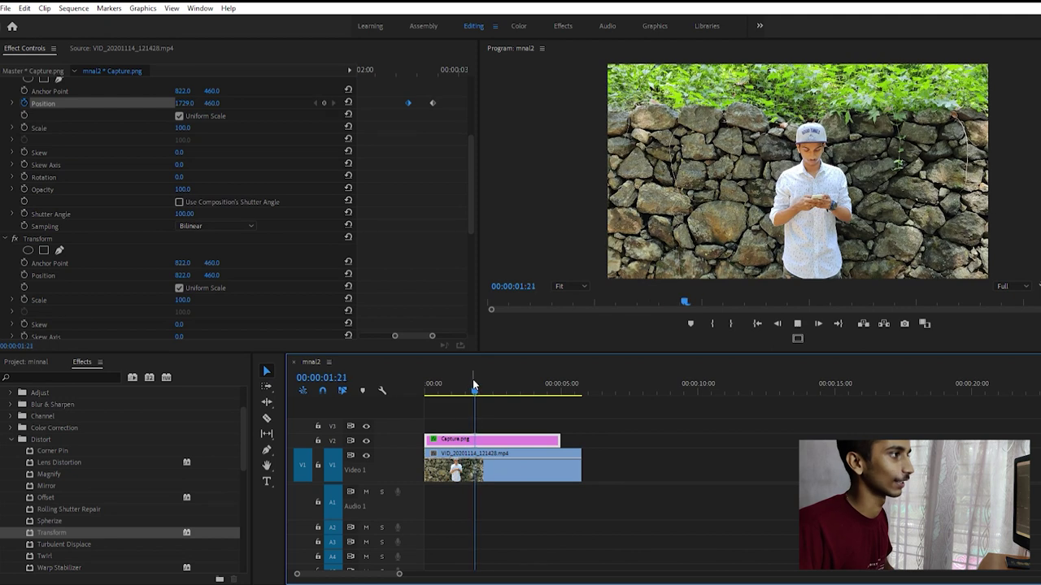
{"action": "key", "text": "space"}
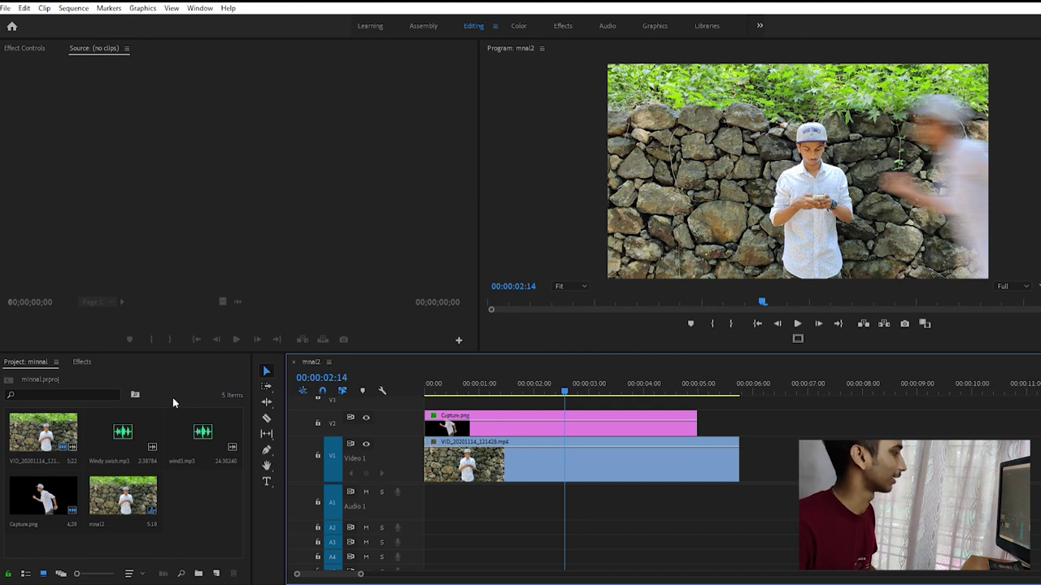
Place Windy swish.mp3 on audio track A1 and shift it to start just before the run.
{"action": "double_click", "coordinate": [124, 431]}
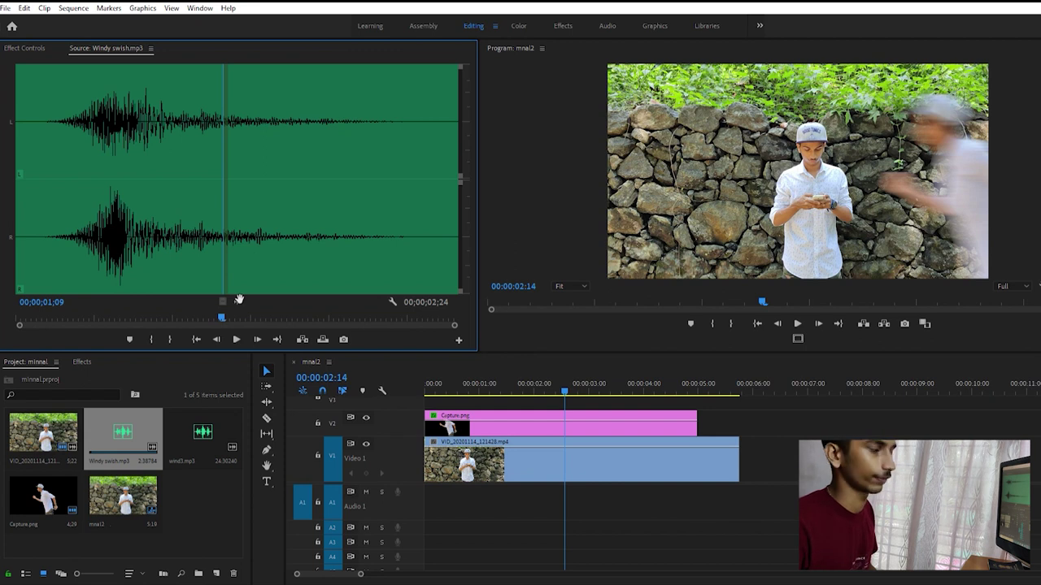
{"action": "mouse_move", "coordinate": [239, 300]}
{"action": "left_mouse_down"}
{"action": "mouse_move", "coordinate": [434, 426]}
{"action": "mouse_move", "coordinate": [578, 494]}
{"action": "mouse_move", "coordinate": [555, 494]}
{"action": "left_mouse_up"}
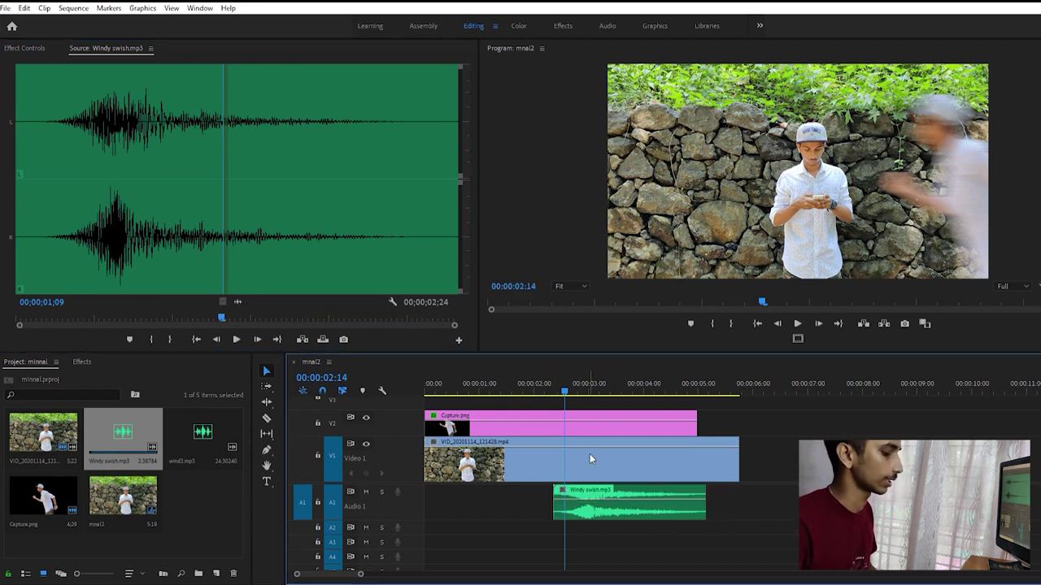
{"action": "key", "text": "equal"}
{"action": "key", "text": "equal"}
{"action": "key", "text": "equal"}
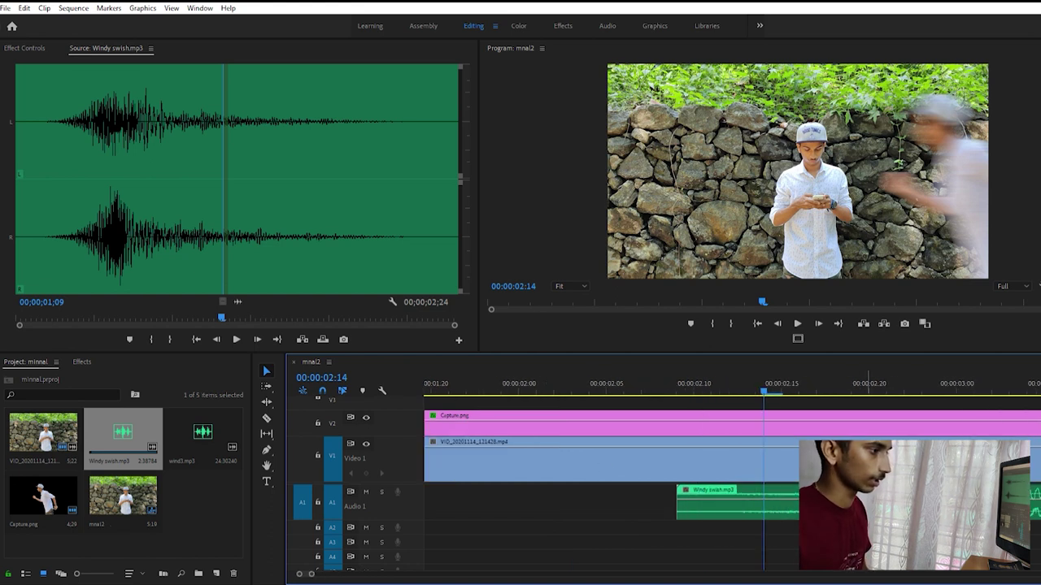
{"action": "key", "text": "alt+Left"}
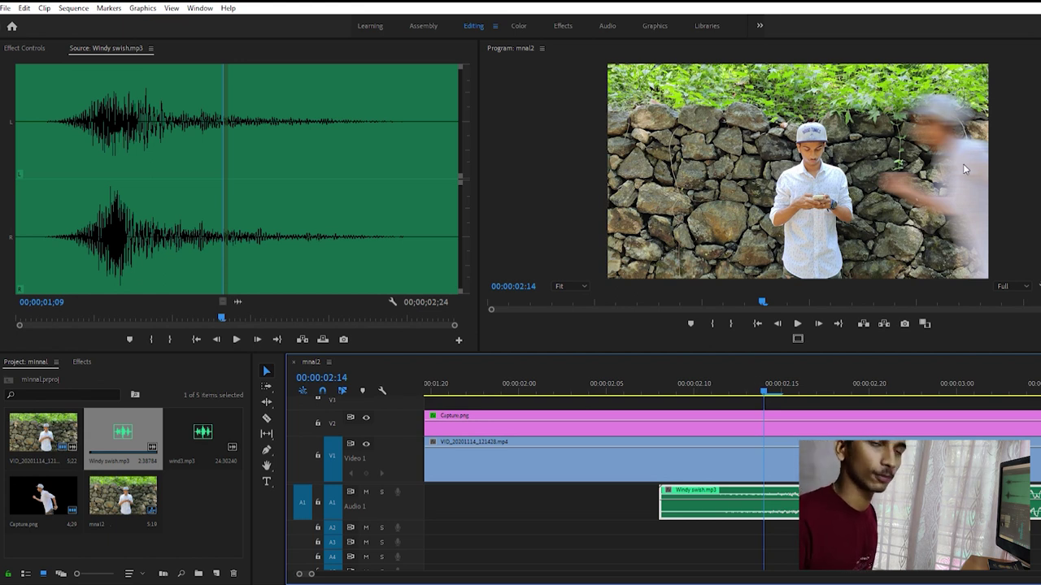
{"action": "key", "text": "Left"}
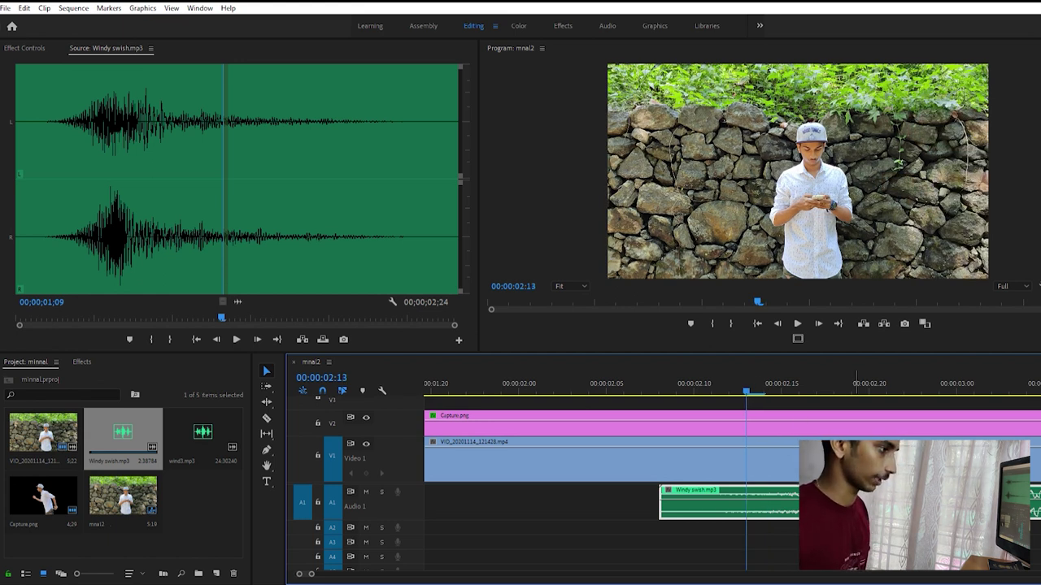
{"action": "left_click_drag", "start_coordinate": [792, 493], "coordinate": [740, 492]}
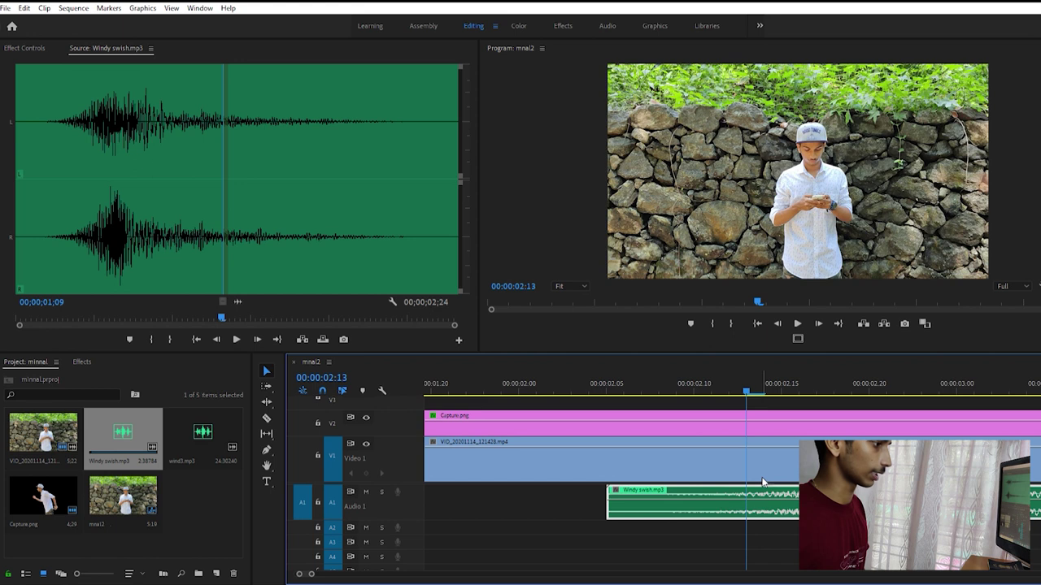
Preview the whoosh against the man's run several times, then select the Windy swish clip for trimming.
{"action": "key", "text": "minus"}
{"action": "key", "text": "minus"}
{"action": "key", "text": "minus"}
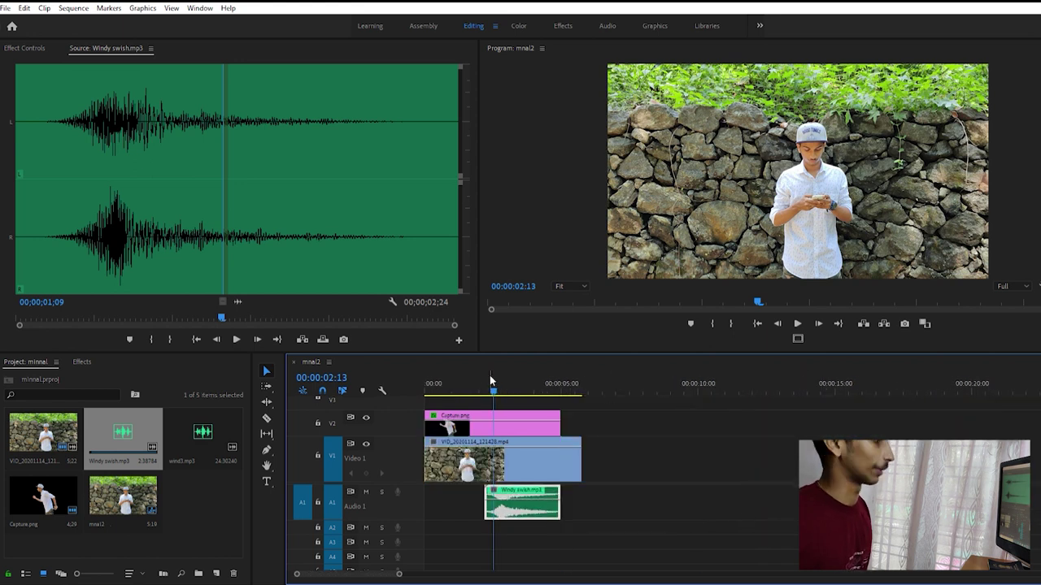
{"action": "key", "text": "space"}
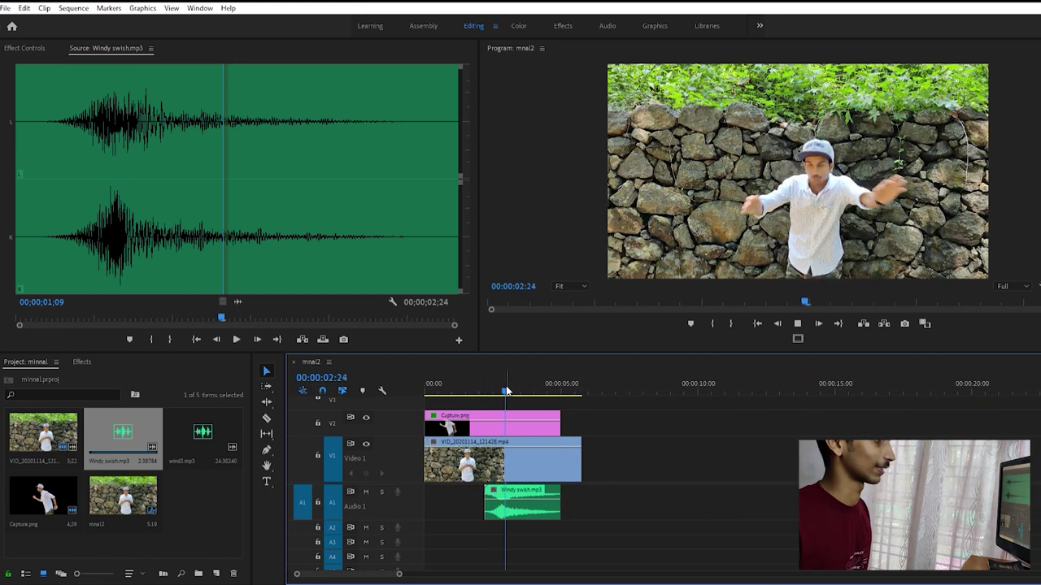
{"action": "left_click", "coordinate": [475, 376]}
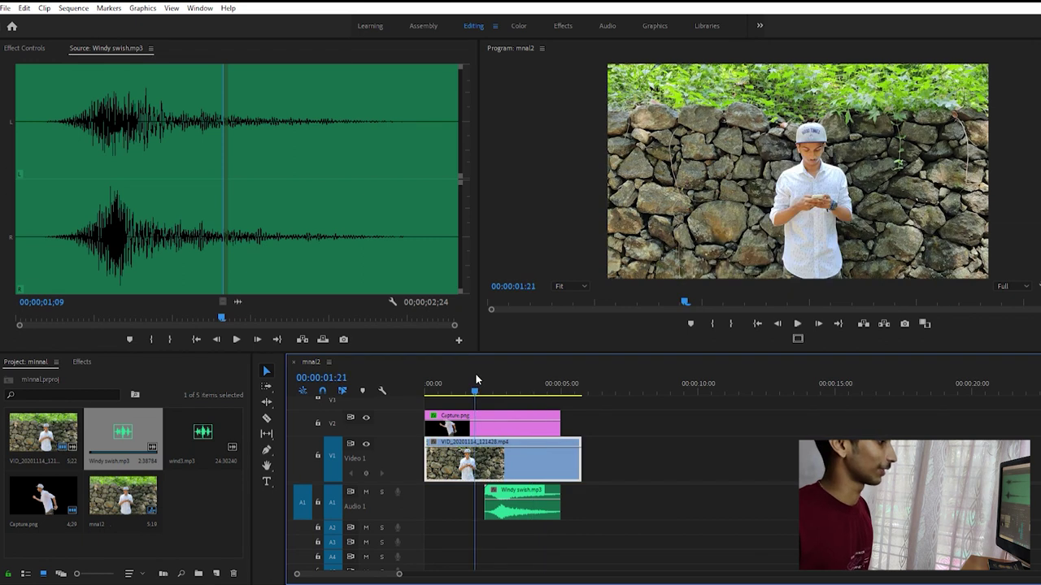
{"action": "key", "text": "space"}
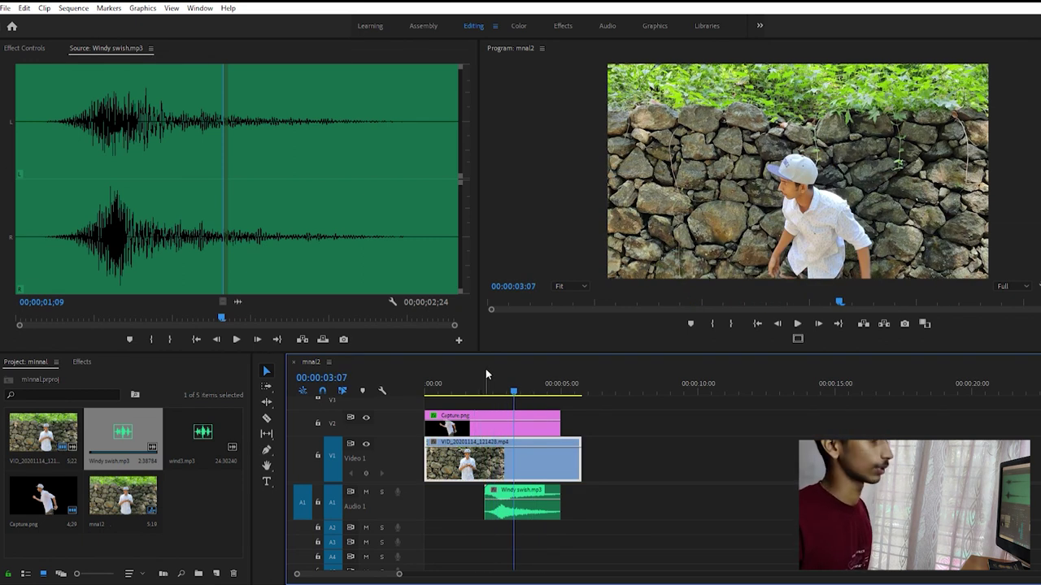
{"action": "left_click", "coordinate": [485, 372]}
{"action": "key", "text": "space"}
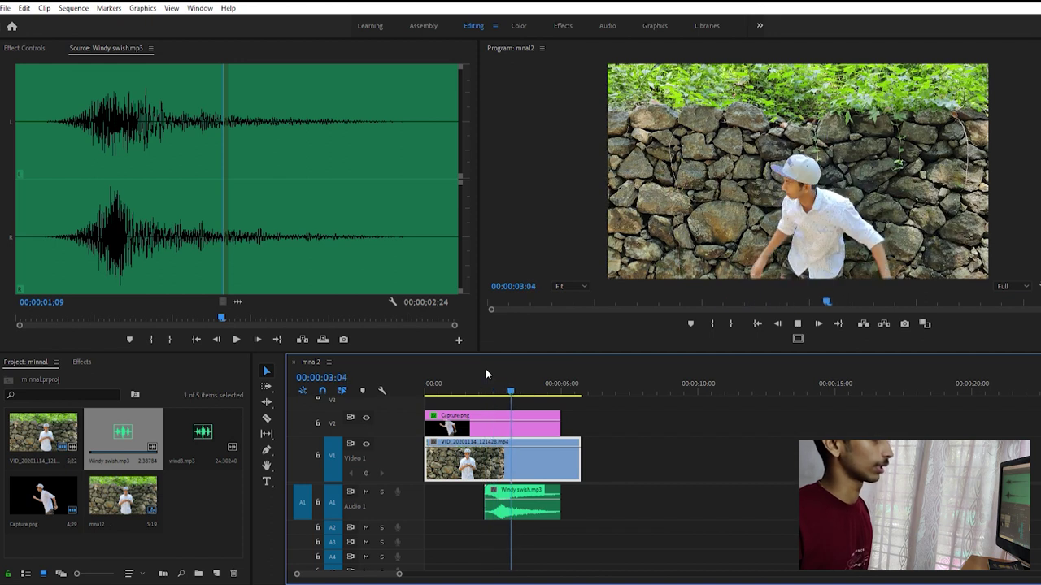
{"action": "key", "text": "space"}
{"action": "left_click", "coordinate": [540, 489]}
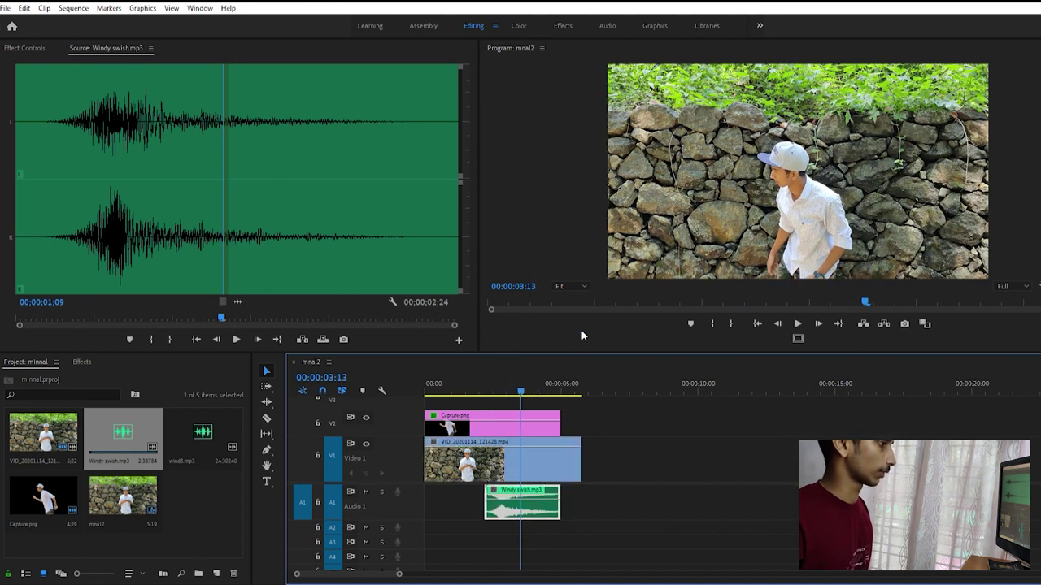
{"action": "key", "text": "g"}
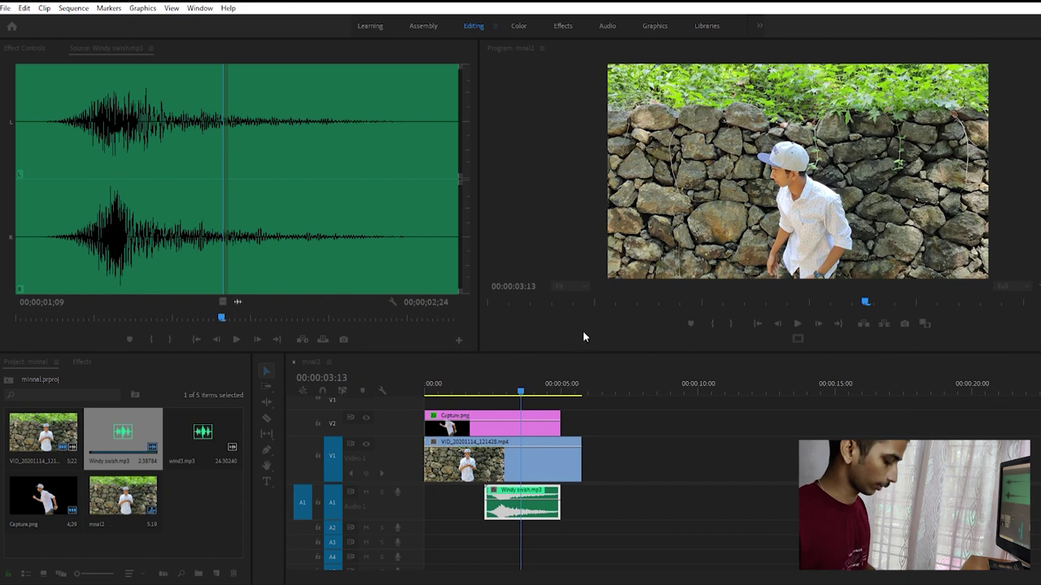
Trim the whoosh to end at the playhead and replay from 00:00:02:02.
{"action": "key", "text": "Return"}
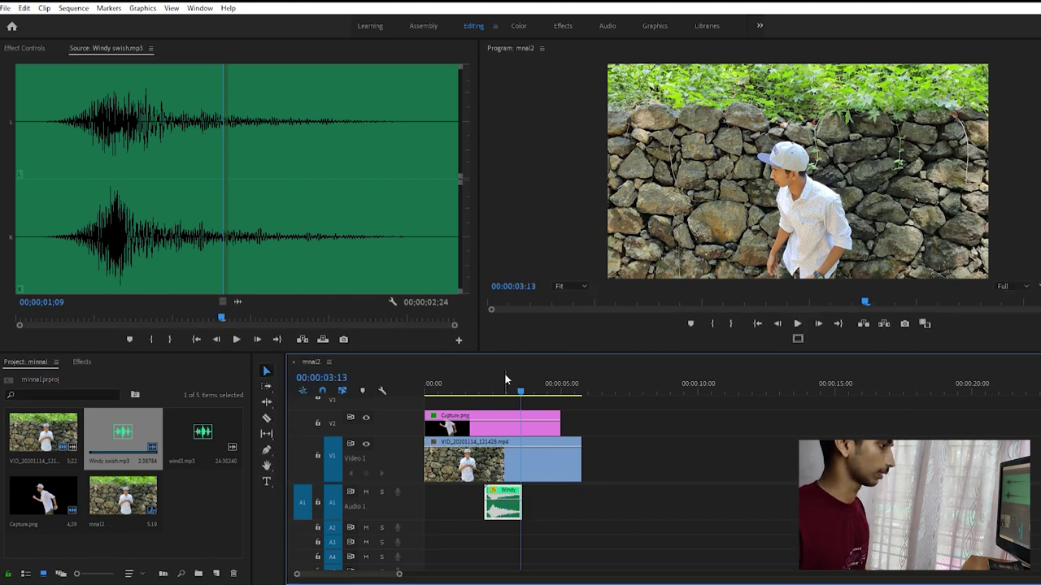
{"action": "left_click", "coordinate": [482, 393]}
{"action": "key", "text": "space"}
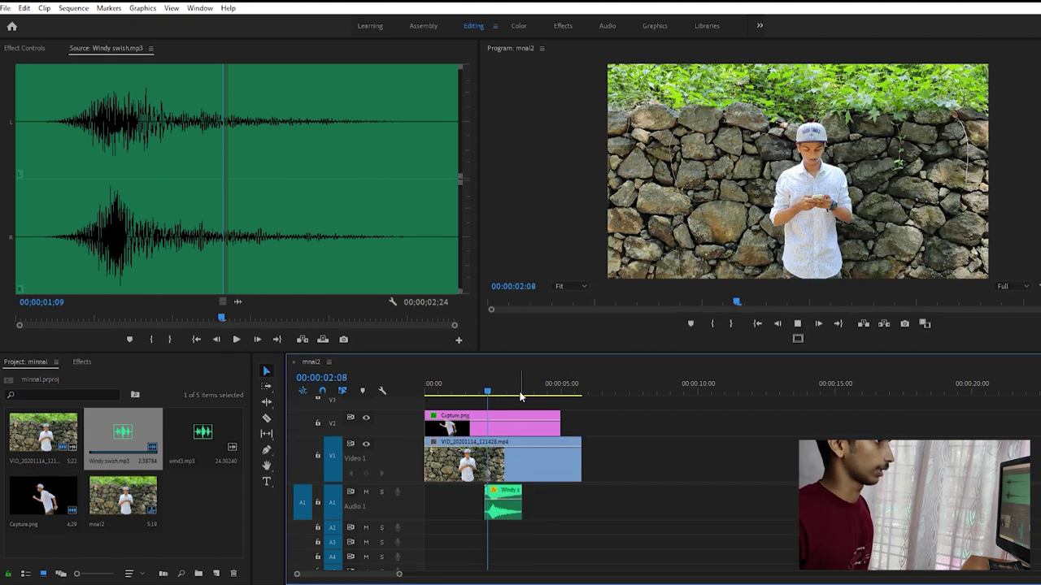
{"action": "key", "text": "space"}
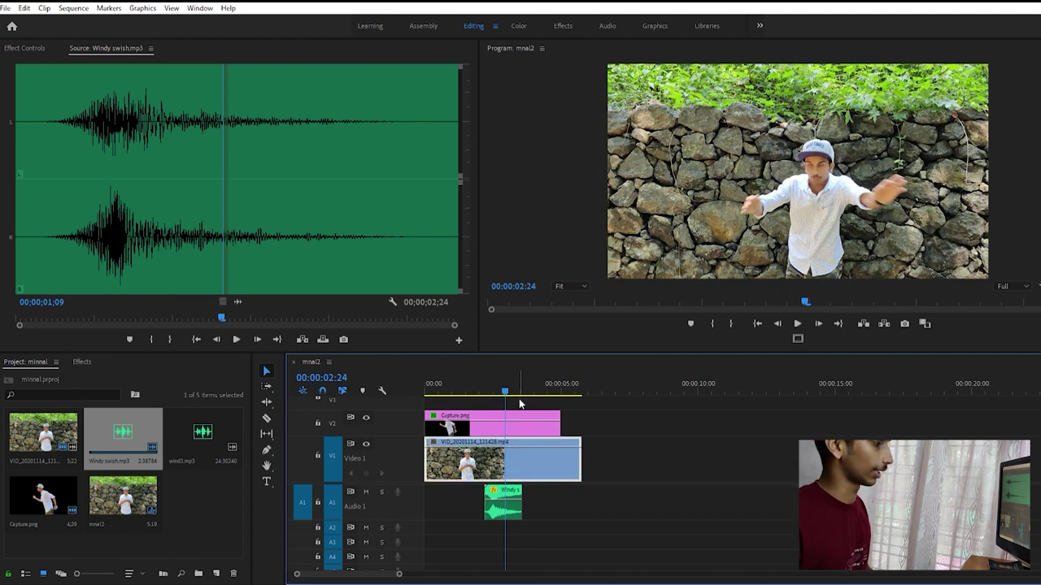
Find the frame where the man runs past and slide the Windy swish clip later to match.
{"action": "key", "text": "equal"}
{"action": "key", "text": "equal"}
{"action": "key", "text": "equal"}
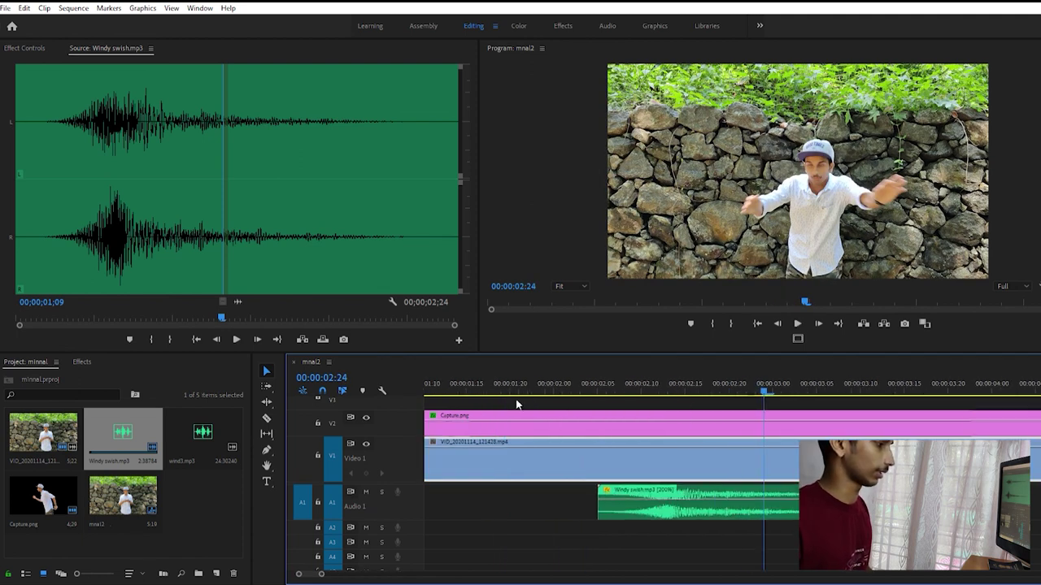
{"action": "left_click", "coordinate": [643, 382]}
{"action": "left_click_drag", "start_coordinate": [645, 383], "coordinate": [676, 382]}
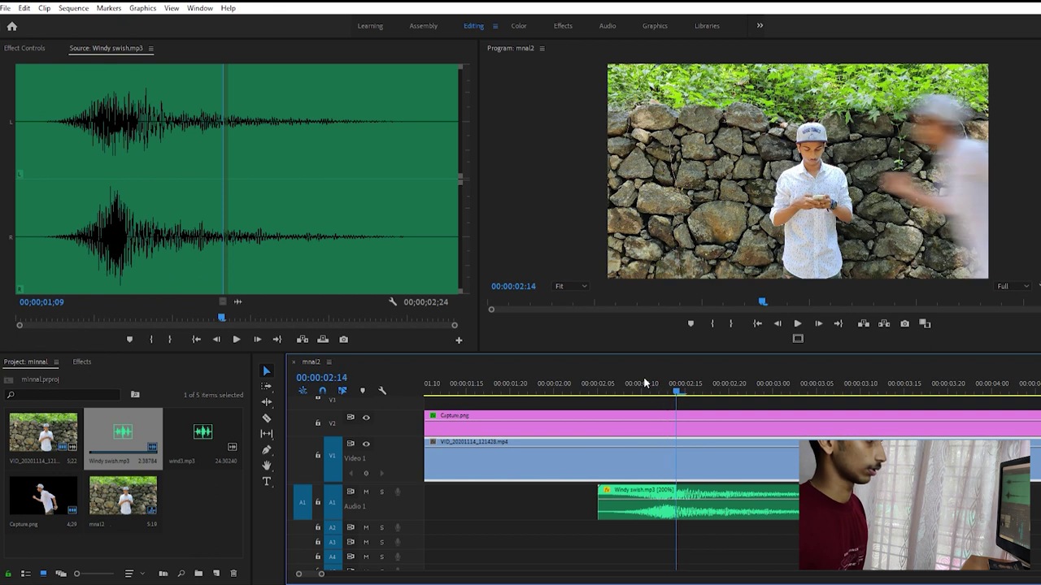
{"action": "left_click", "coordinate": [686, 487]}
{"action": "left_click_drag", "start_coordinate": [686, 479], "coordinate": [755, 488]}
{"action": "key", "text": "minus"}
{"action": "key", "text": "minus"}
{"action": "key", "text": "minus"}
{"action": "key", "text": "minus"}
{"action": "key", "text": "minus"}
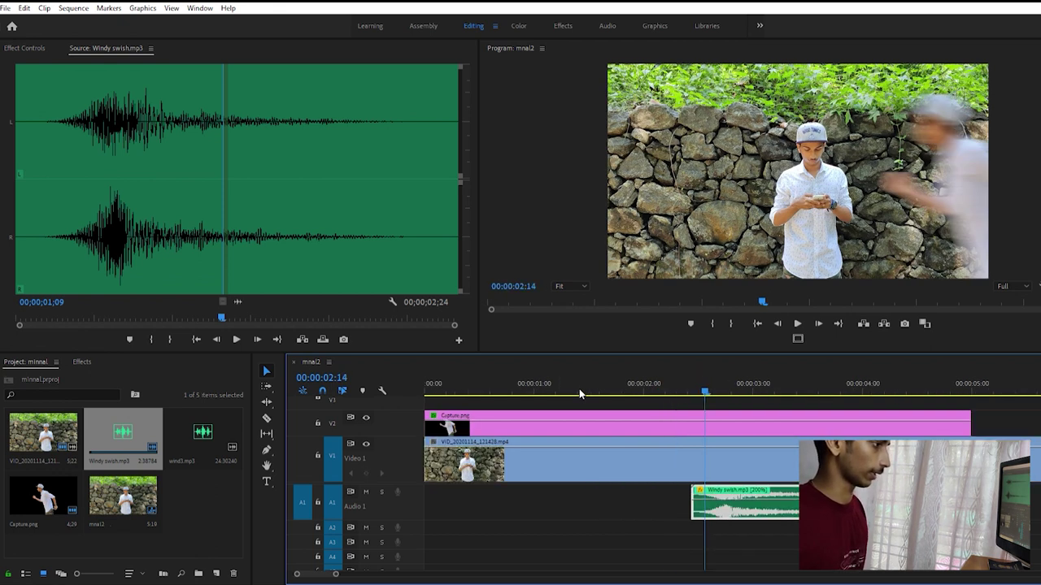
Replay the whoosh timing and match-frame the stone-wall clip into the Source monitor.
{"action": "left_click", "coordinate": [480, 376]}
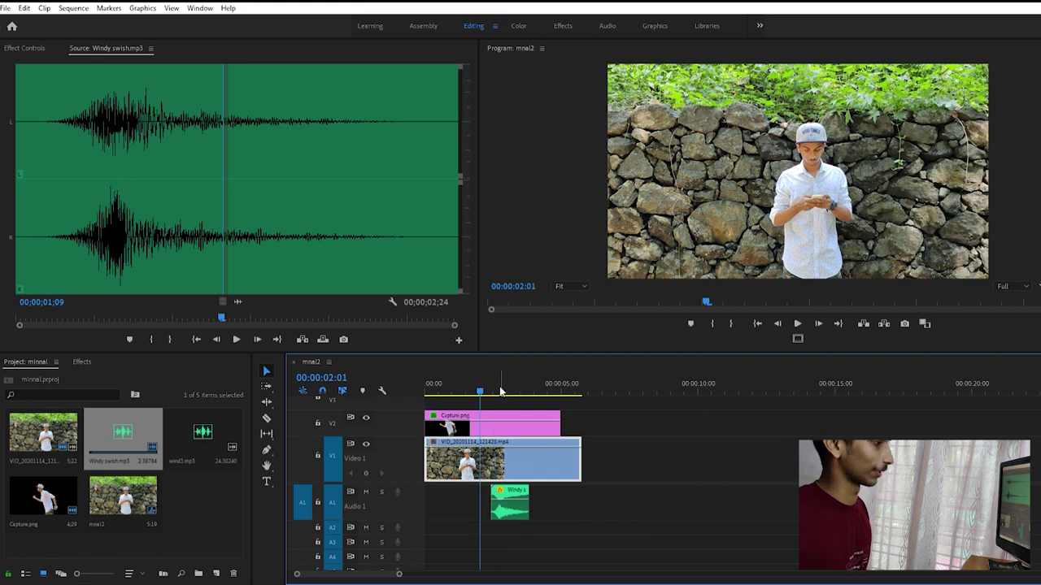
{"action": "key", "text": "space"}
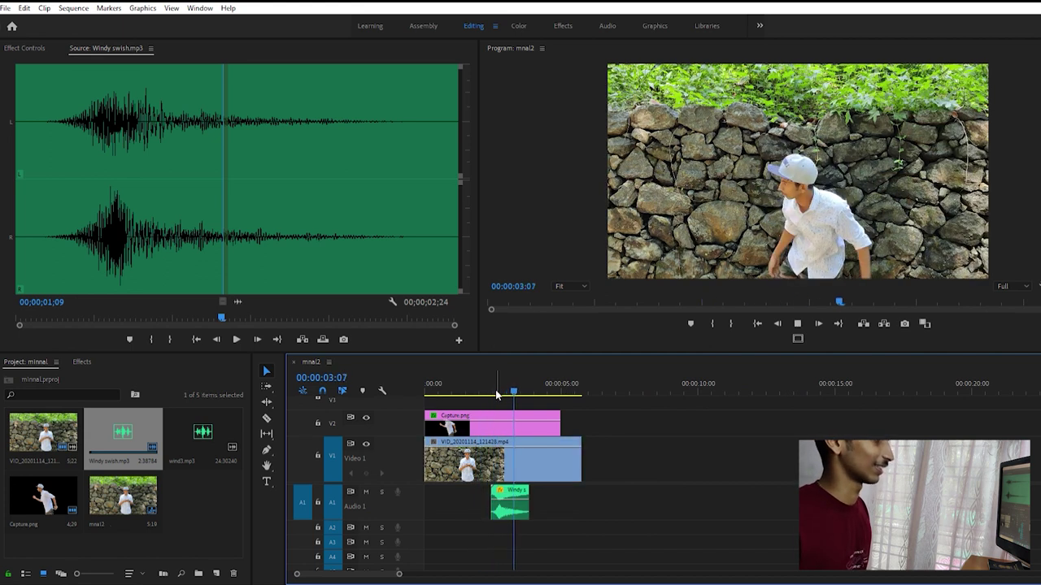
{"action": "key", "text": "space"}
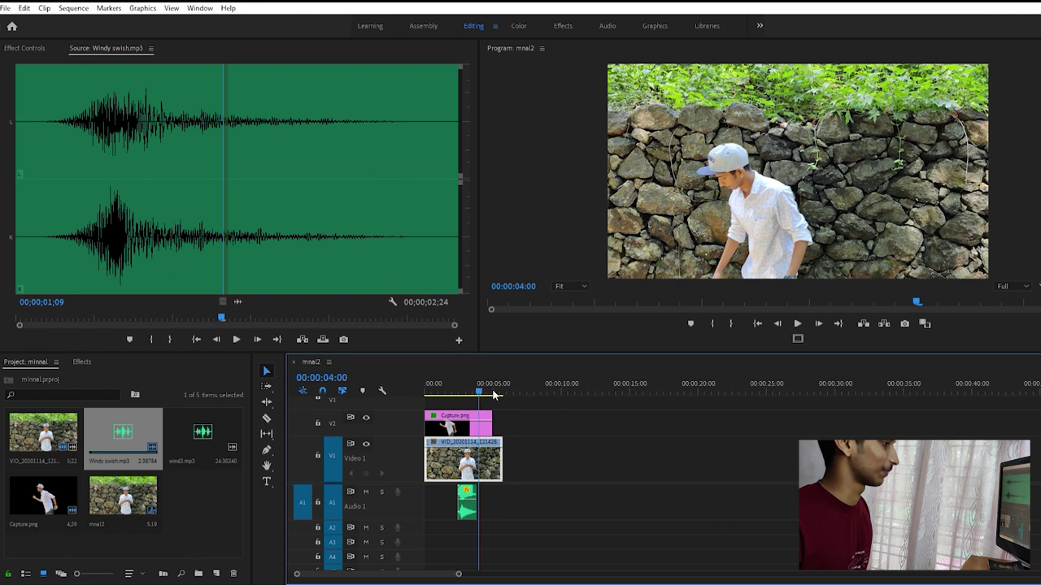
{"action": "left_click", "coordinate": [465, 374]}
{"action": "key", "text": "f"}
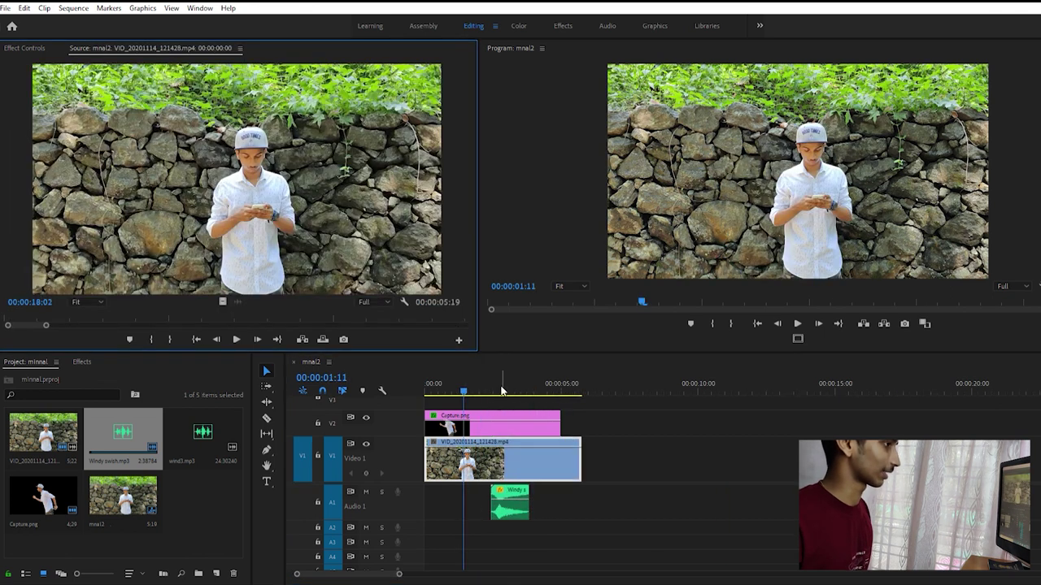
{"action": "left_click", "coordinate": [652, 399]}
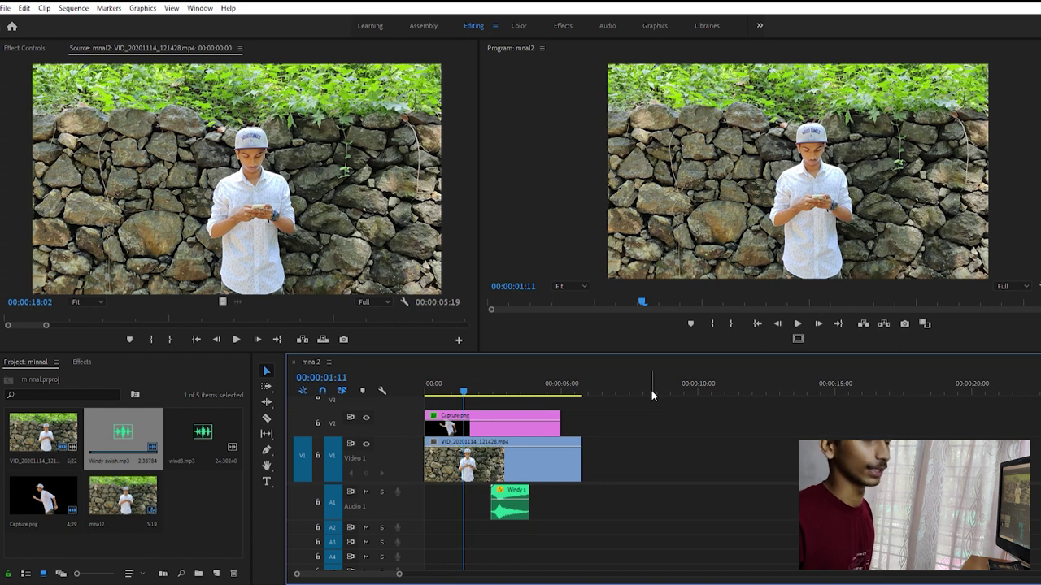
Replay the sequence from 00:00:01:11 and again from 00:00:02:02 to check the whoosh.
{"action": "key", "text": "space"}
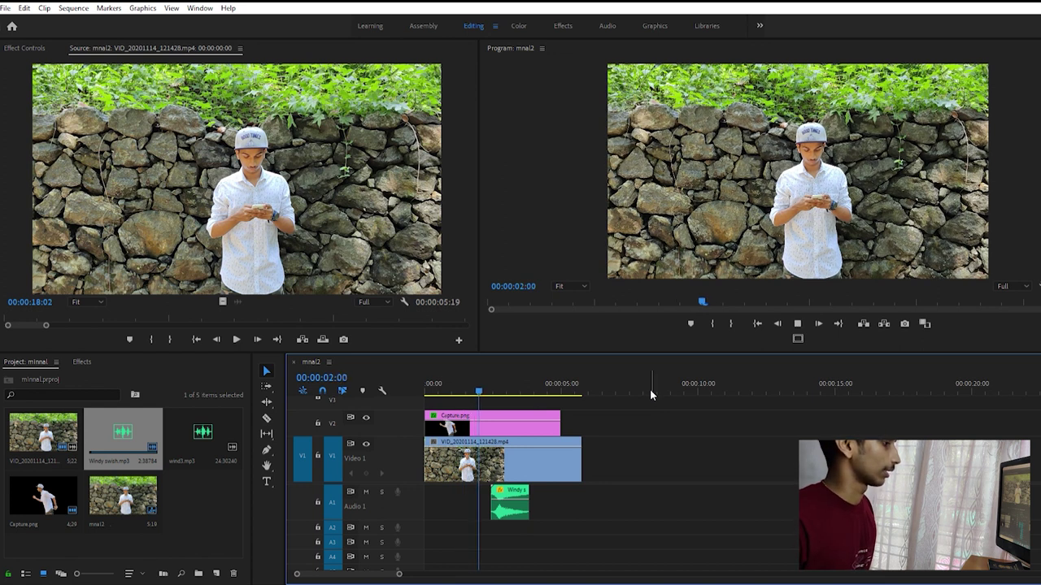
{"action": "key", "text": "space"}
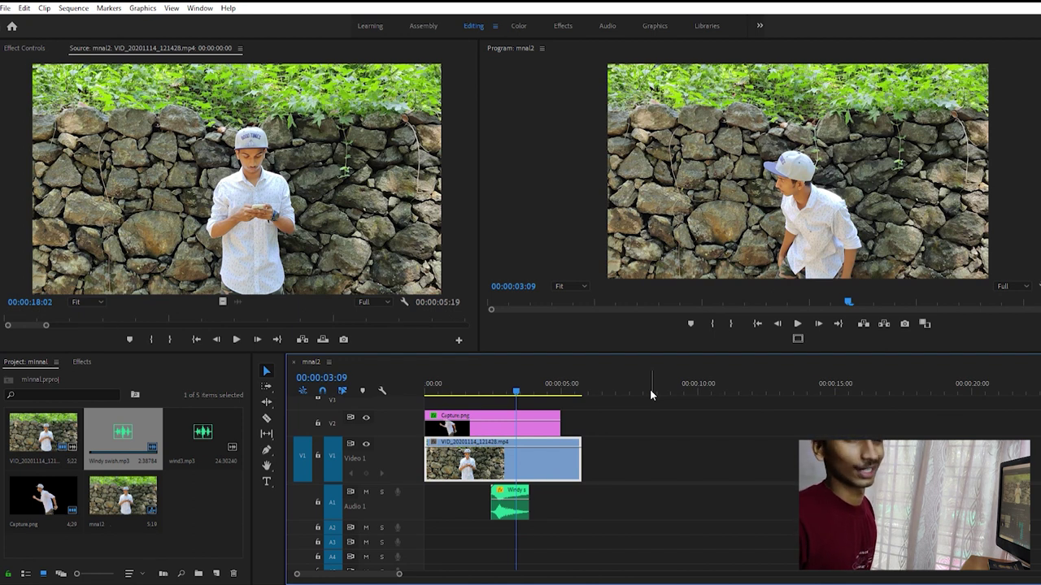
{"action": "left_click", "coordinate": [485, 390]}
{"action": "key", "text": "ctrl+shift+a"}
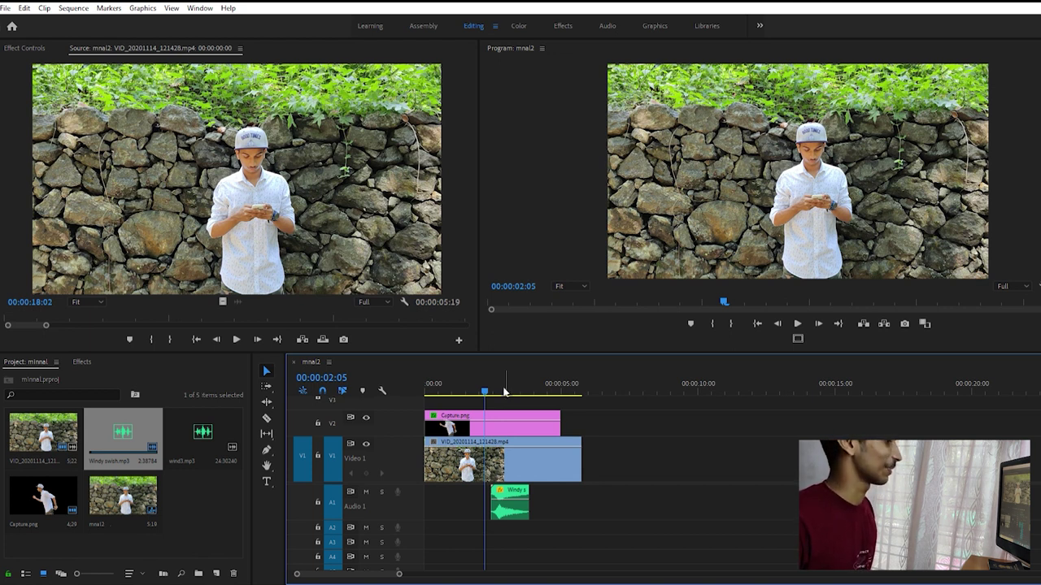
{"action": "key", "text": "Left"}
{"action": "key", "text": "Left"}
{"action": "key", "text": "Left"}
{"action": "key", "text": "d"}
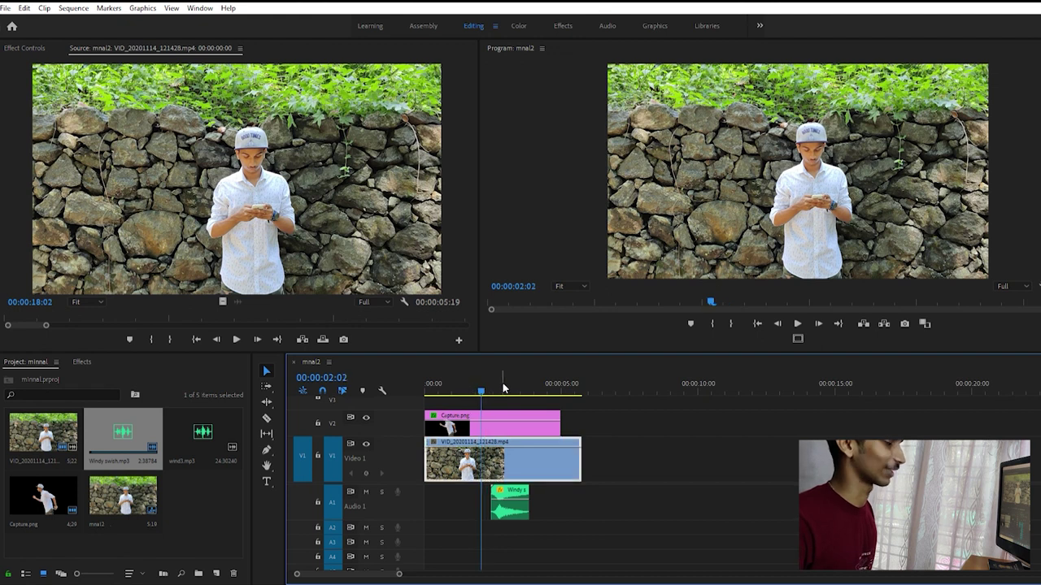
{"action": "key", "text": "space"}
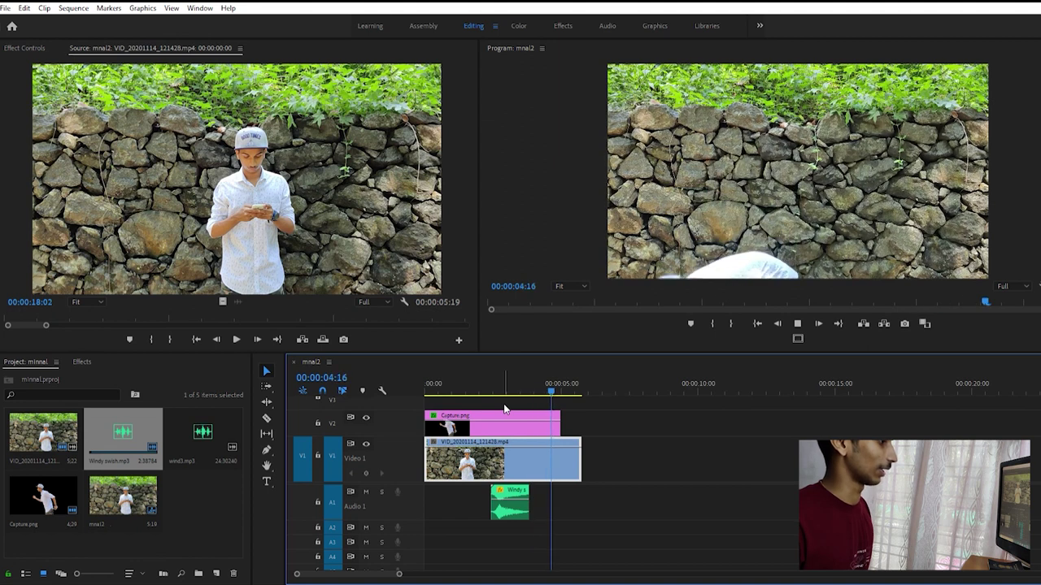
{"action": "key", "text": "space"}
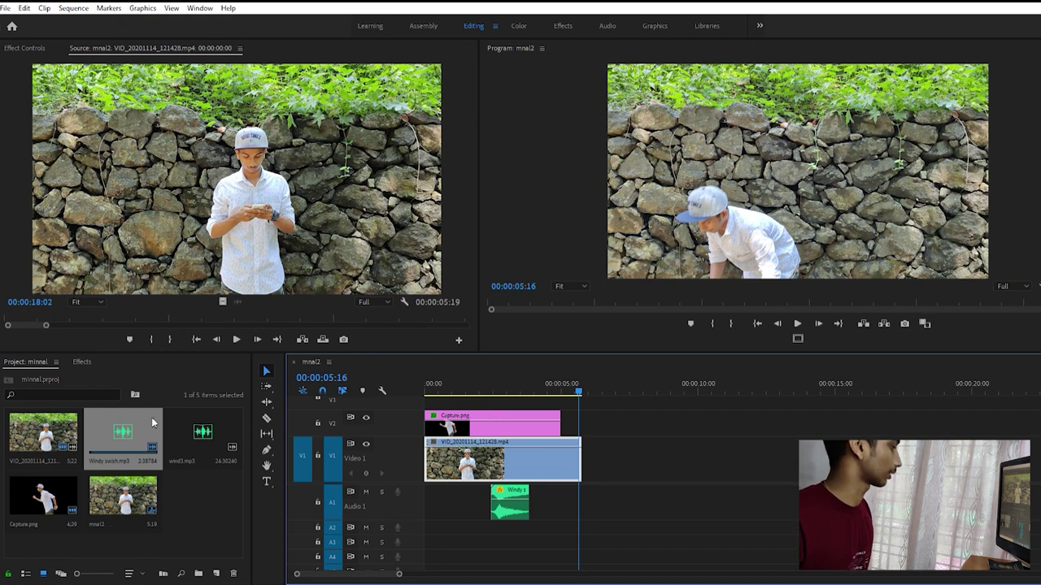
Place wind3.mp3 on A2, cut away its opening part, and move the rest to 00:00.
{"action": "double_click", "coordinate": [210, 439]}
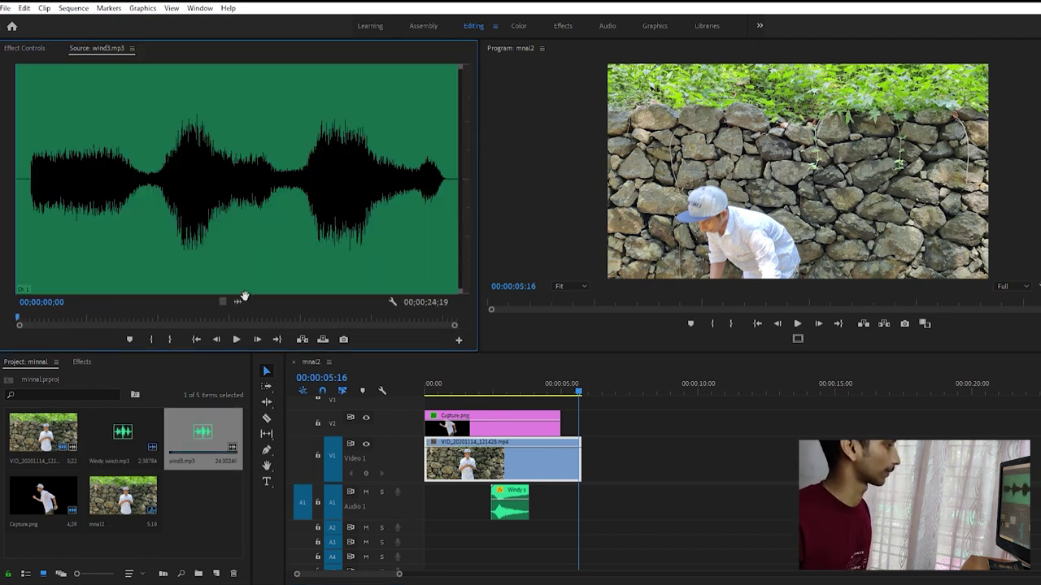
{"action": "left_click_drag", "start_coordinate": [244, 297], "coordinate": [587, 529]}
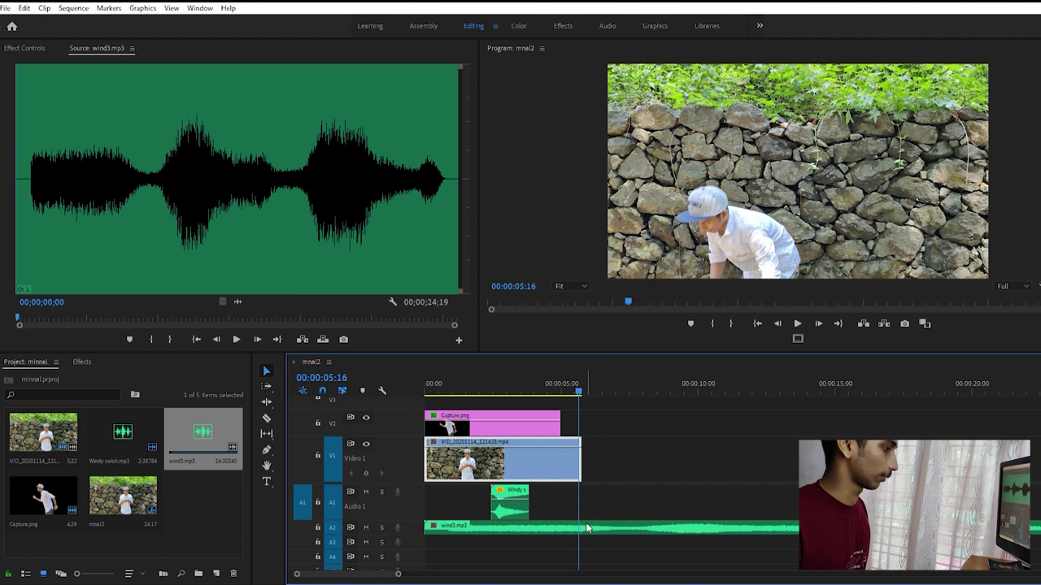
{"action": "key", "text": "c"}
{"action": "left_click", "coordinate": [628, 525]}
{"action": "key", "text": "v"}
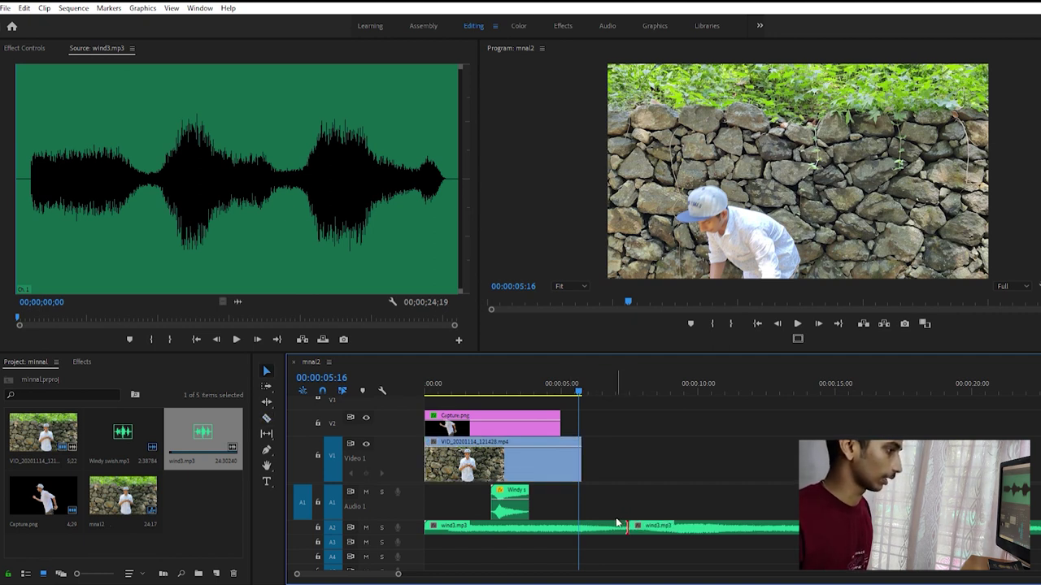
{"action": "left_click", "coordinate": [534, 525]}
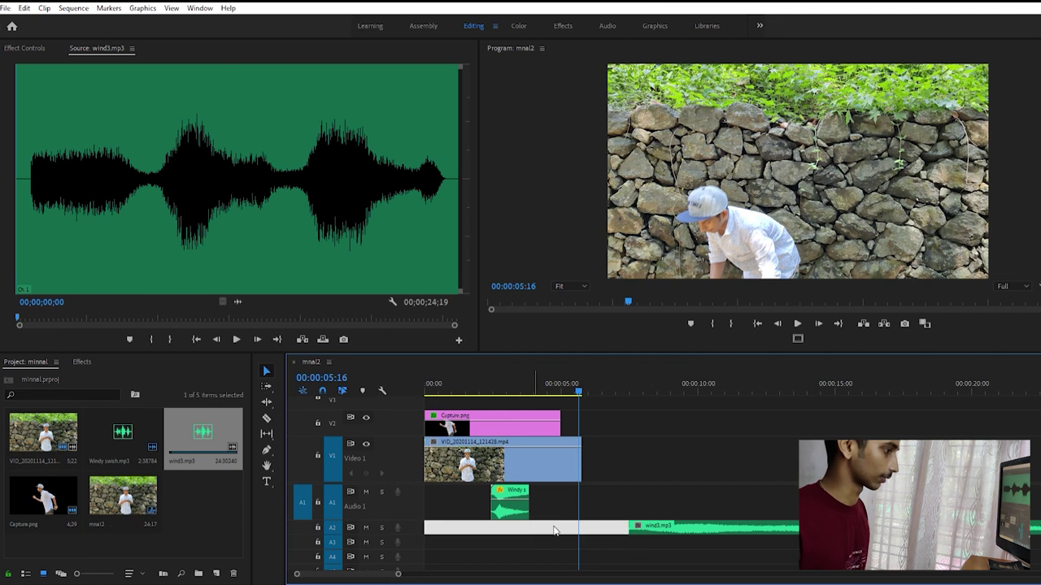
{"action": "key", "text": "Delete"}
{"action": "key", "text": "Home"}
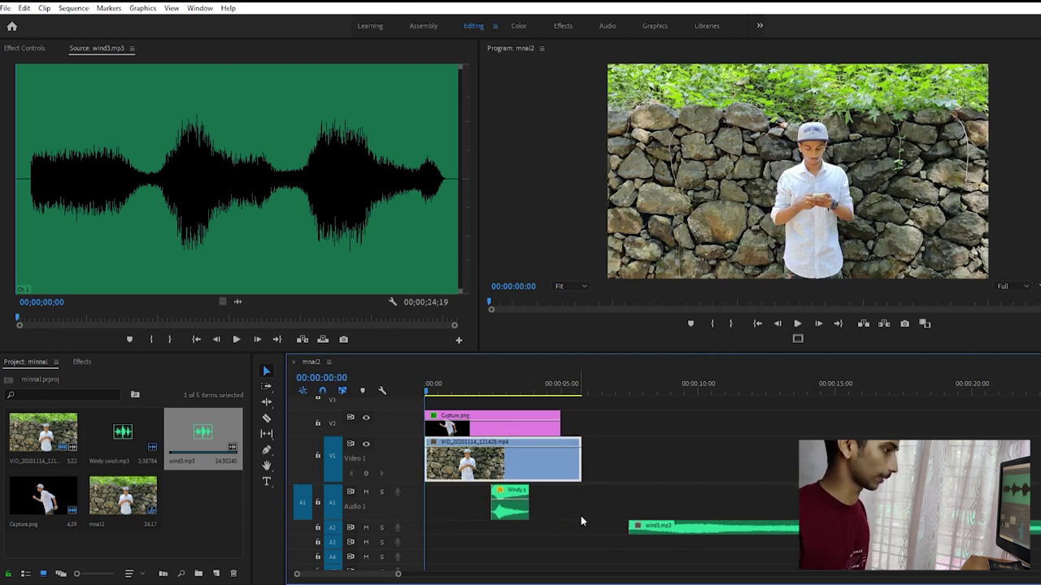
{"action": "left_click_drag", "start_coordinate": [659, 525], "coordinate": [455, 525]}
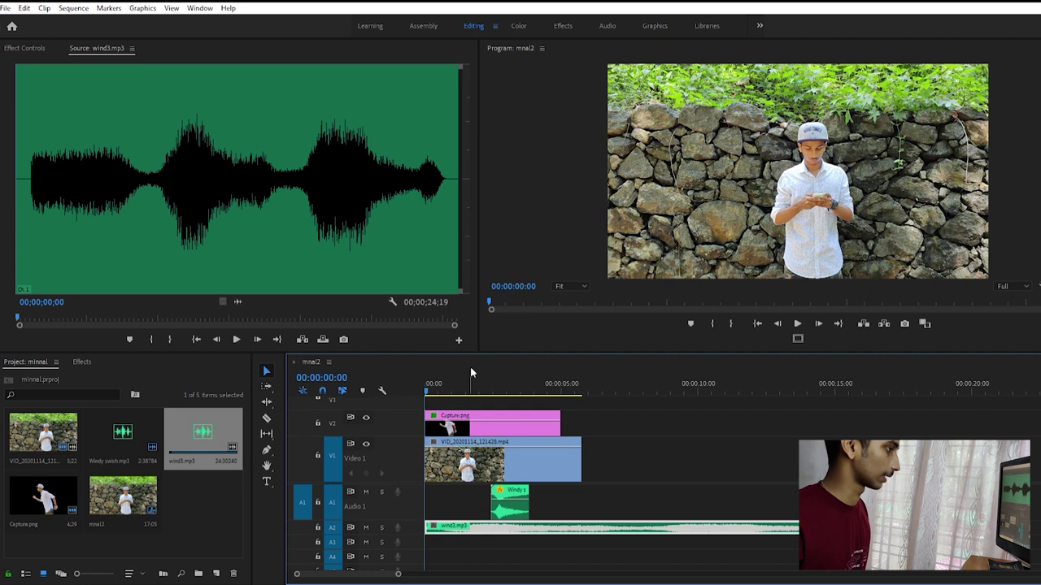
Cut wind3.mp3 where the video ends at 00:00:05:17 and delete the leftover tail.
{"action": "key", "text": "space"}
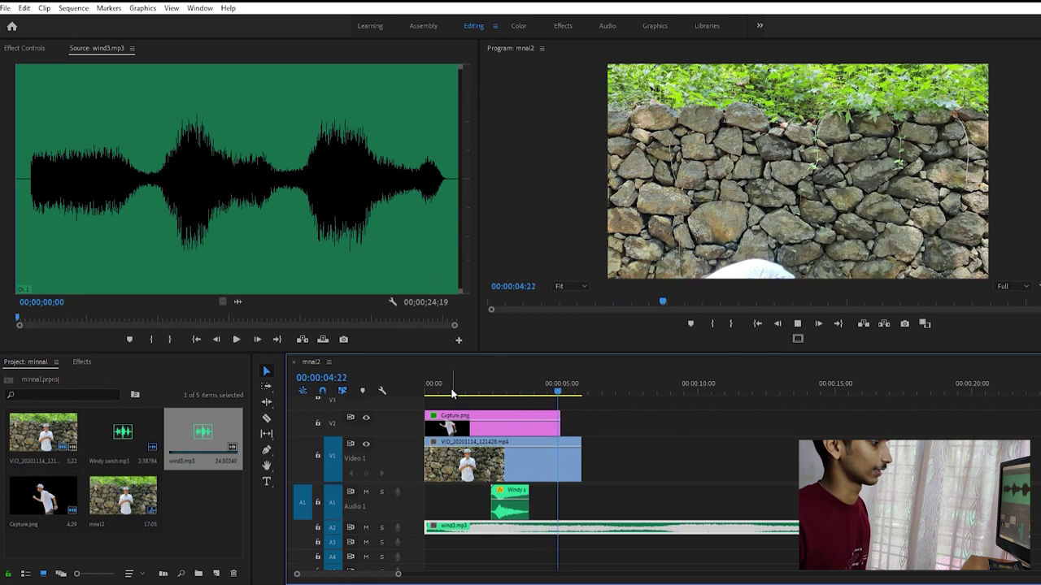
{"action": "key", "text": "space"}
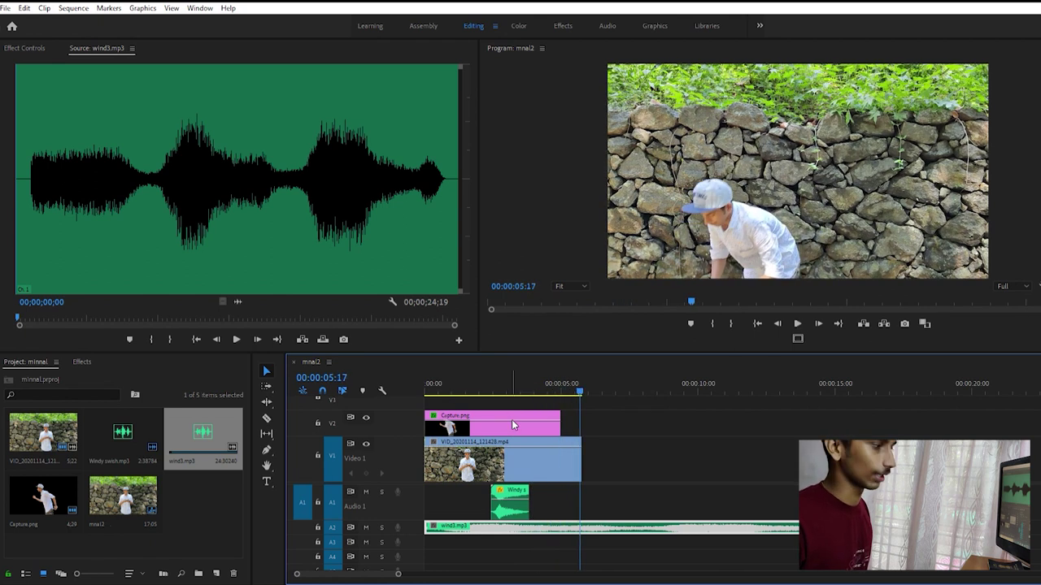
{"action": "key", "text": "c"}
{"action": "left_click", "coordinate": [581, 526]}
{"action": "key", "text": "v"}
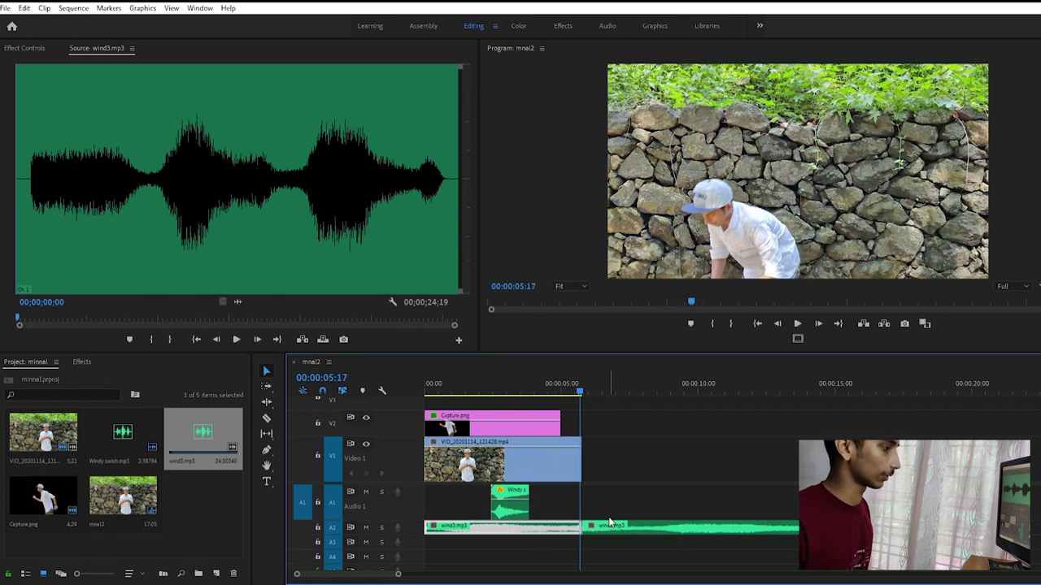
{"action": "left_click", "coordinate": [610, 524]}
{"action": "key", "text": "Delete"}
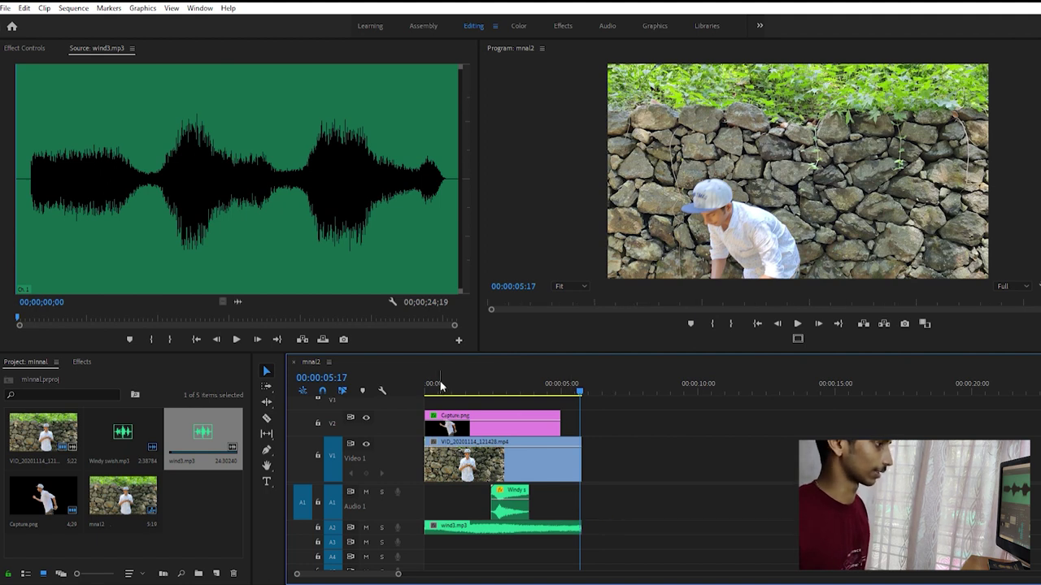
{"action": "left_click_drag", "start_coordinate": [440, 385], "coordinate": [418, 382]}
{"action": "key", "text": "space"}
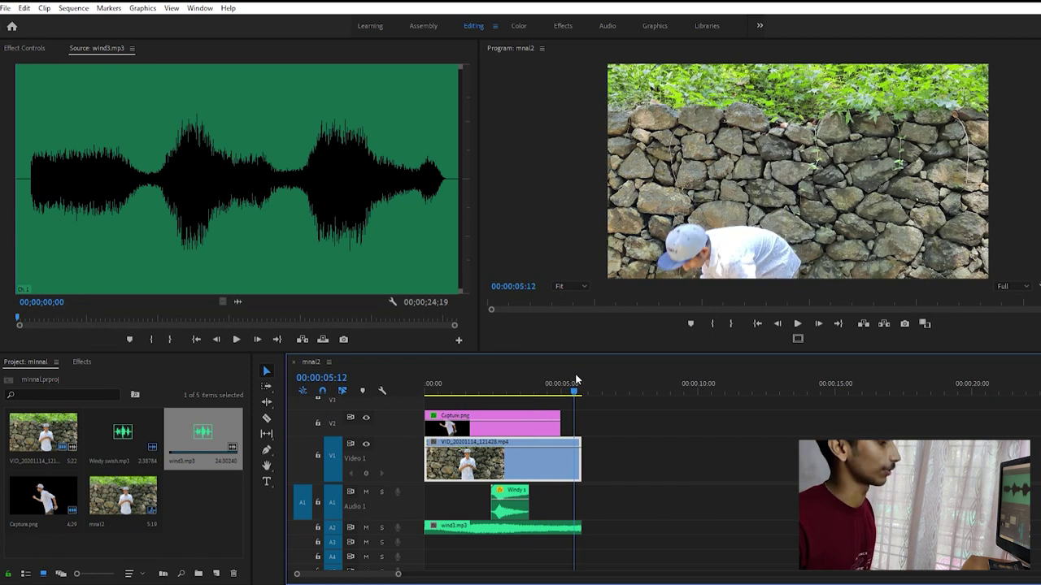
{"action": "key", "text": "equal"}
{"action": "key", "text": "equal"}
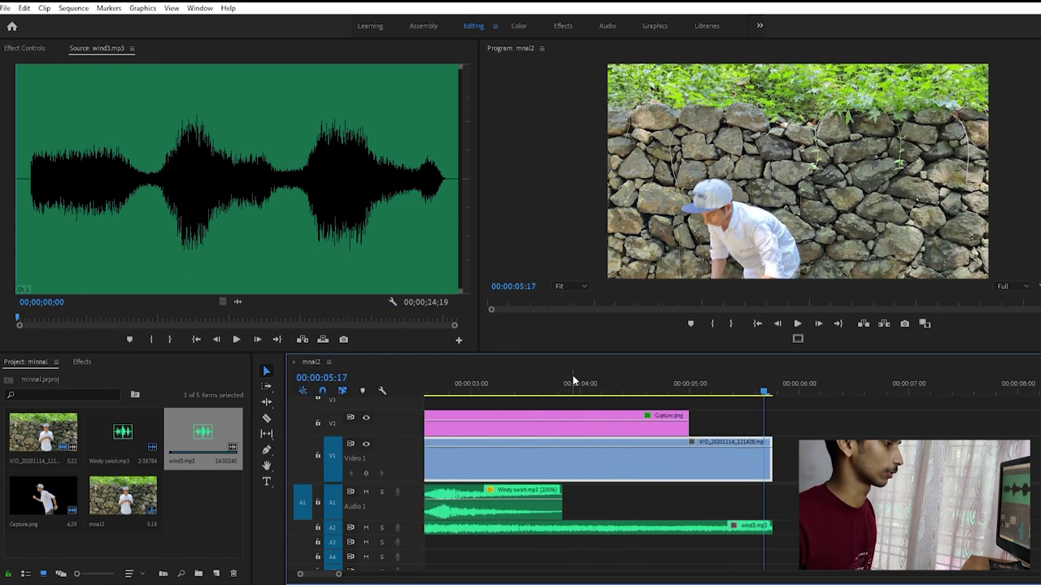
{"action": "left_click_drag", "start_coordinate": [764, 384], "coordinate": [773, 382]}
{"action": "key", "text": "minus"}
{"action": "key", "text": "minus"}
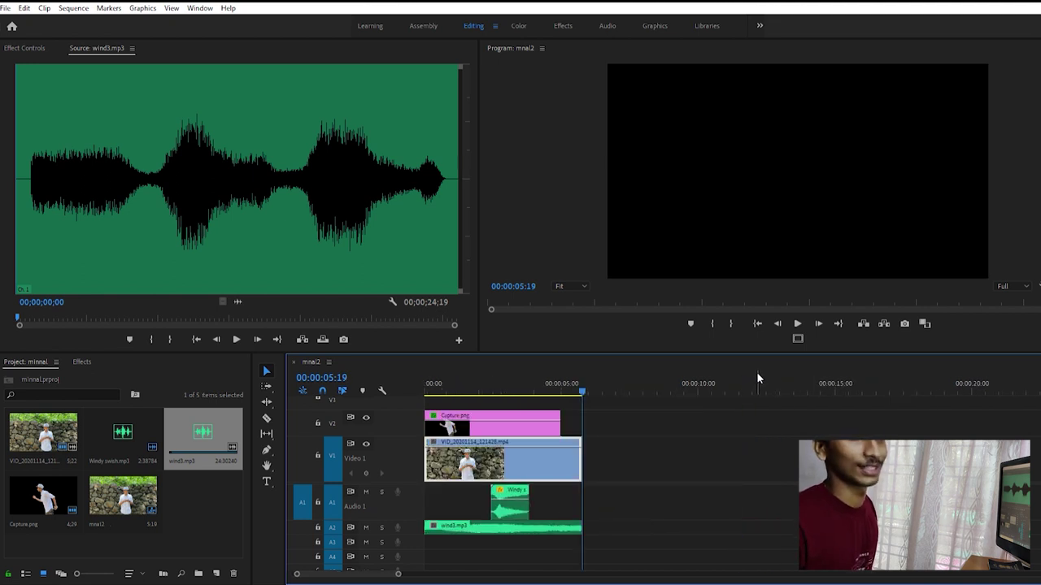